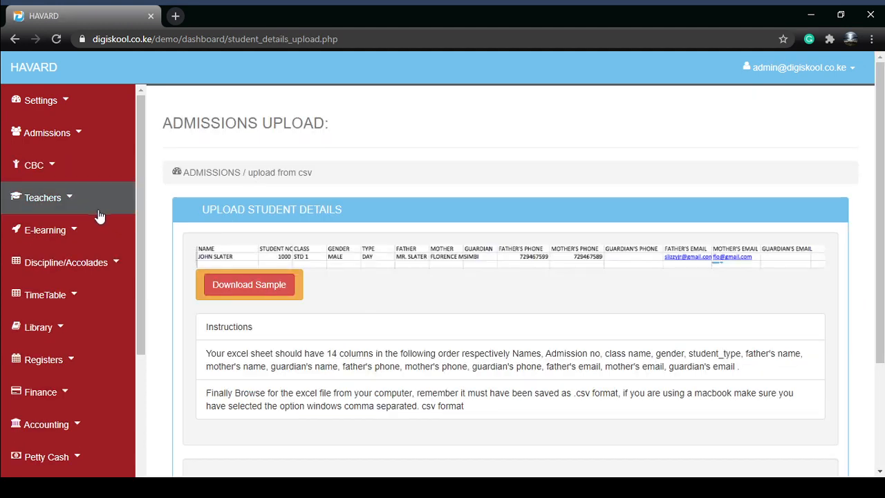
- Review the sample table, column instructions and CSV file selection area on the admissions upload page
{"action": "scroll", "coordinate": [342, 335], "scroll_direction": "down", "scroll_amount": 2}
{"action": "scroll", "coordinate": [342, 334], "scroll_direction": "down", "scroll_amount": 1}
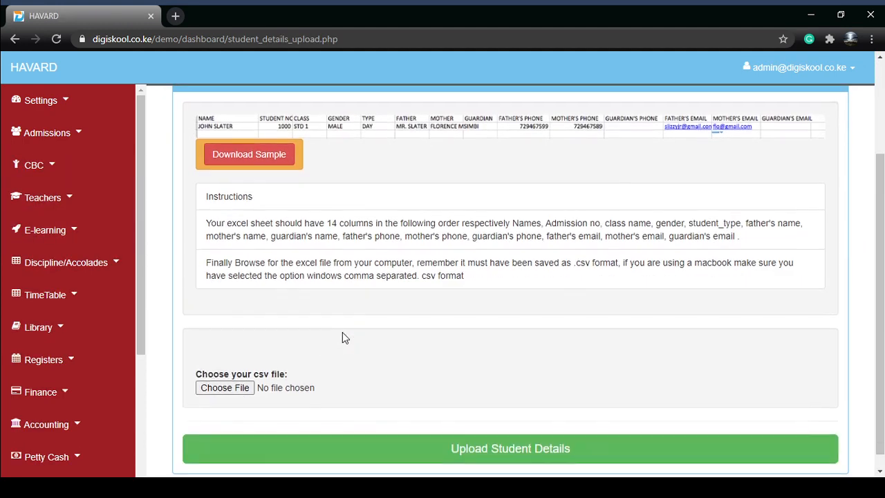
{"action": "scroll", "coordinate": [342, 329], "scroll_direction": "up", "scroll_amount": 2}
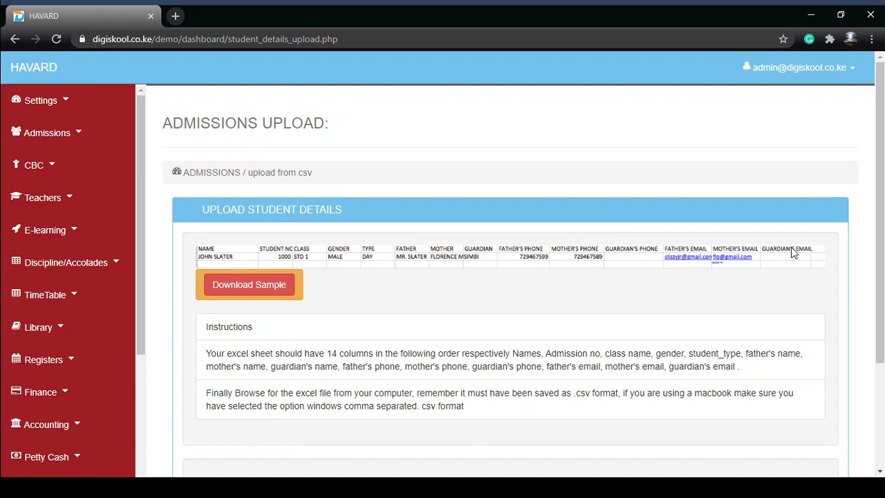
{"action": "left_click", "coordinate": [258, 286]}
{"action": "left_click_drag", "start_coordinate": [354, 360], "coordinate": [400, 366]}
{"action": "left_click", "coordinate": [465, 360]}
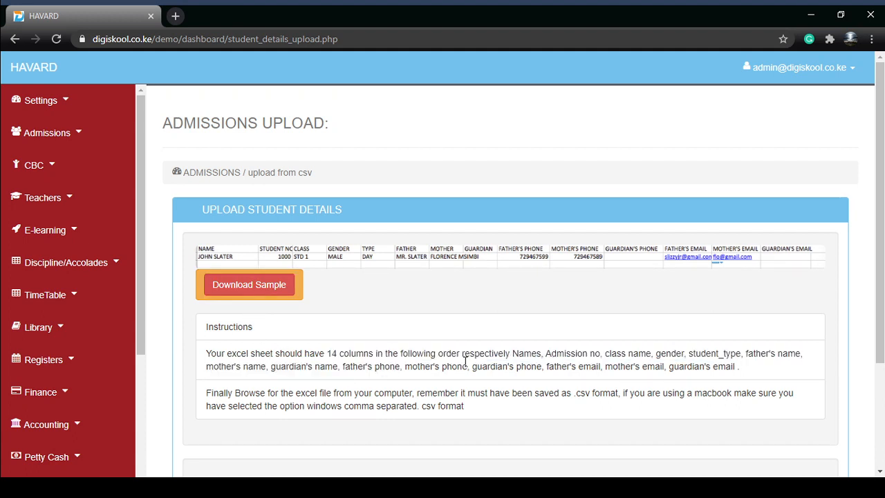
- Copy the required column names, from Names to guardian's email, out of the instructions into cell A1 of a new blank Excel workbook
{"action": "left_click_drag", "start_coordinate": [515, 353], "coordinate": [753, 382]}
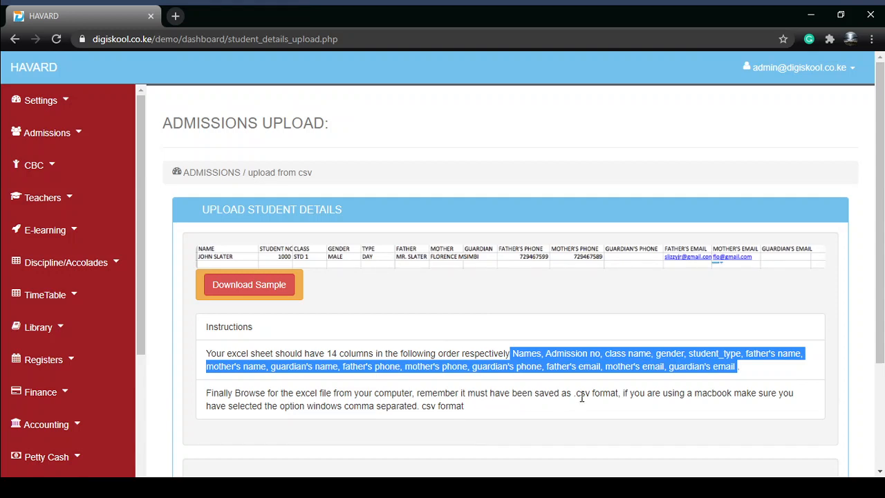
{"action": "scroll", "coordinate": [505, 382], "scroll_direction": "down", "scroll_amount": 1}
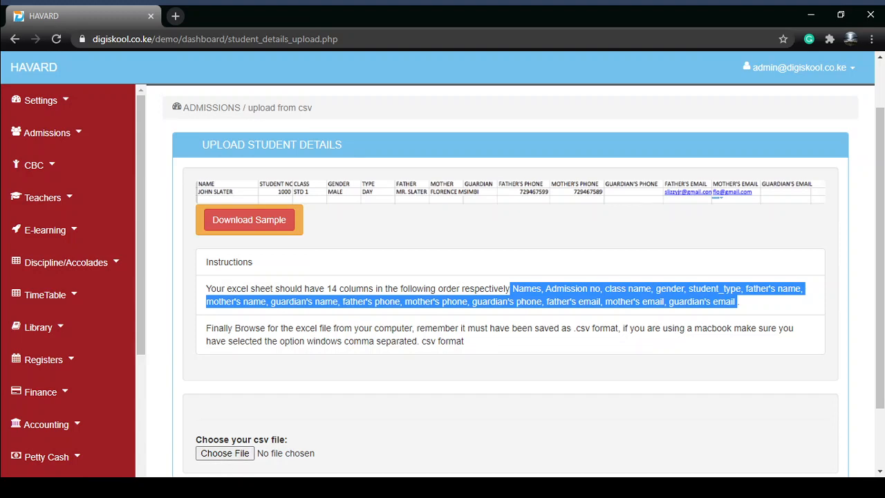
{"action": "key", "text": "alt+Tab"}
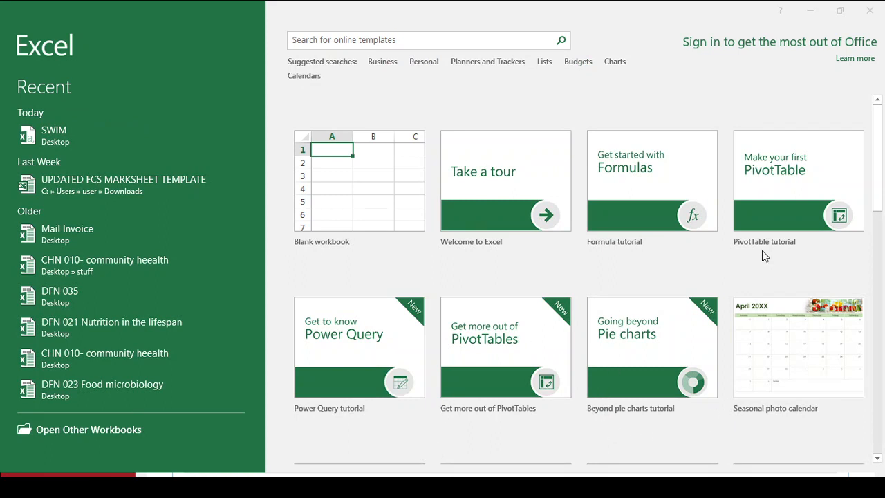
{"action": "left_click", "coordinate": [357, 224]}
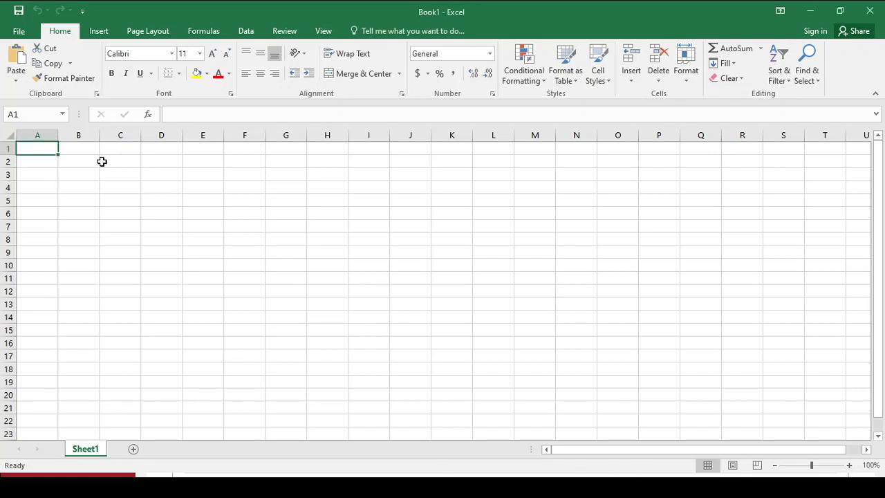
{"action": "key", "text": "ctrl+v"}
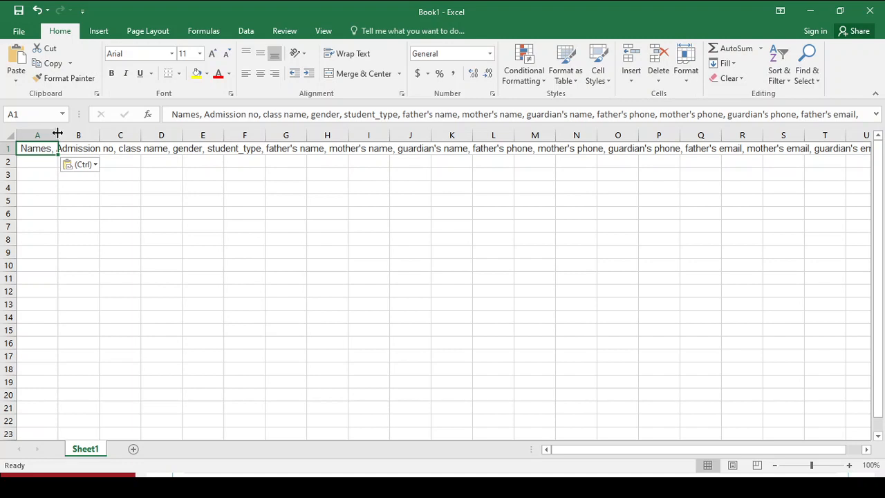
{"action": "left_click_drag", "start_coordinate": [58, 133], "coordinate": [69, 134]}
{"action": "left_click", "coordinate": [113, 216]}
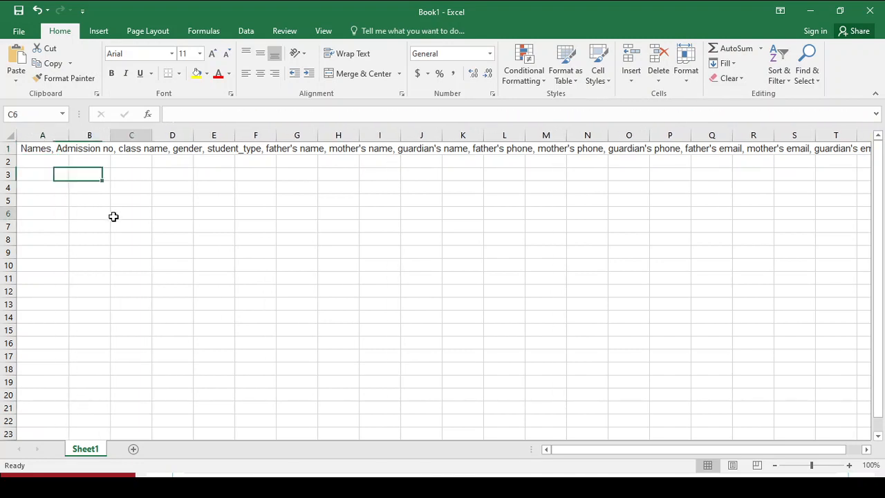
{"action": "left_click", "coordinate": [418, 487]}
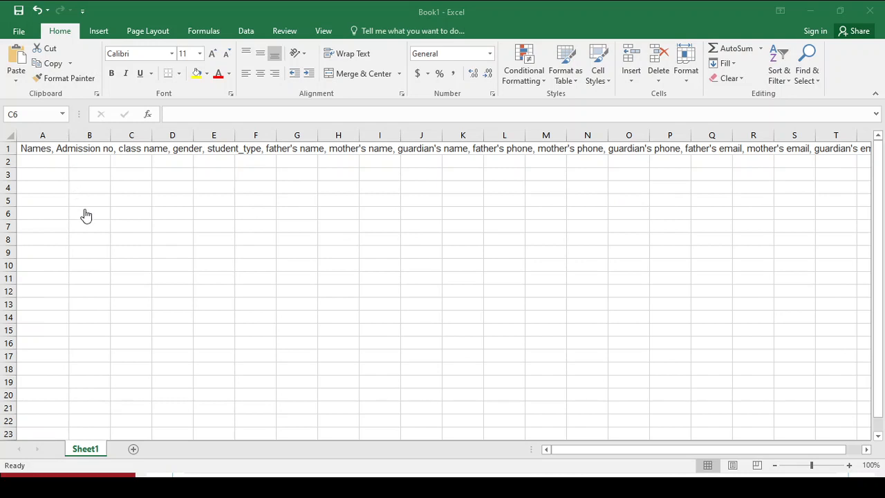
{"action": "left_click", "coordinate": [462, 484]}
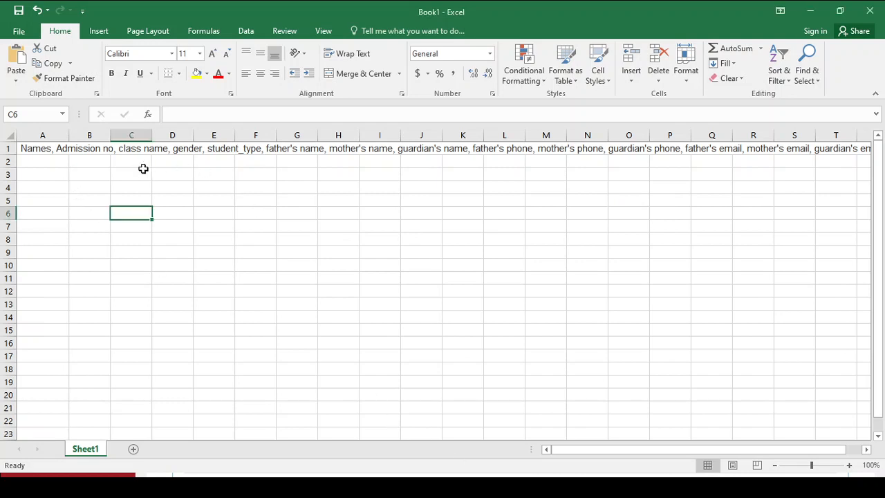
{"action": "left_click", "coordinate": [40, 153]}
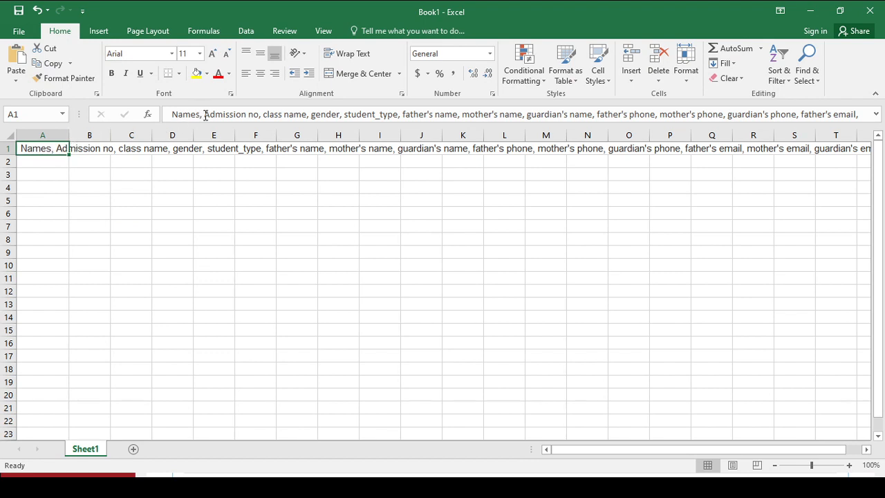
{"action": "left_click_drag", "start_coordinate": [205, 115], "coordinate": [263, 115]}
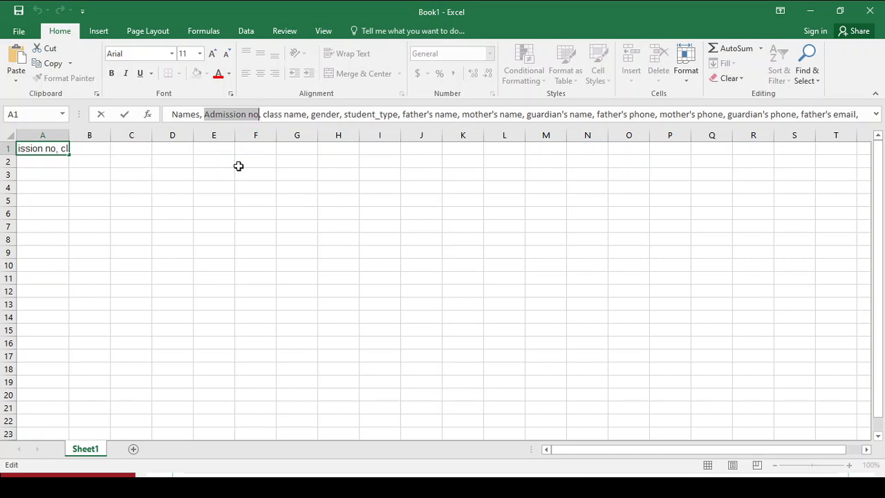
{"action": "key", "text": "Delete"}
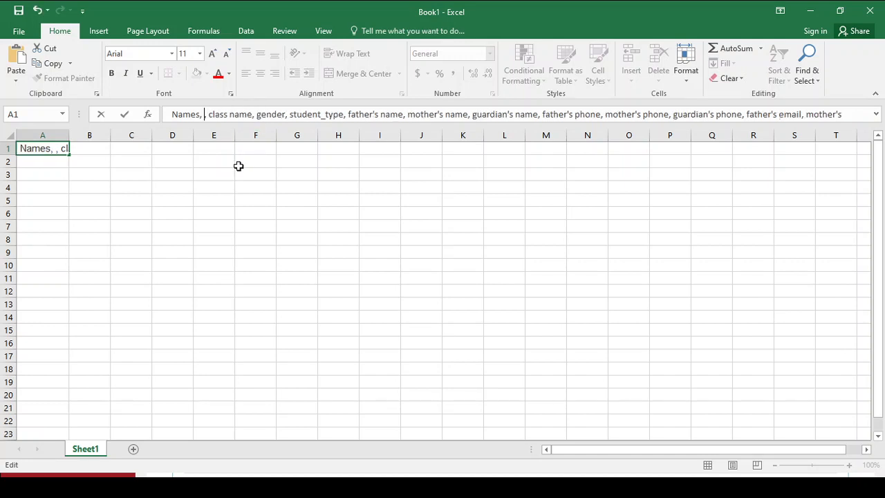
{"action": "left_click", "coordinate": [40, 172]}
{"action": "key", "text": "ctrl+c"}
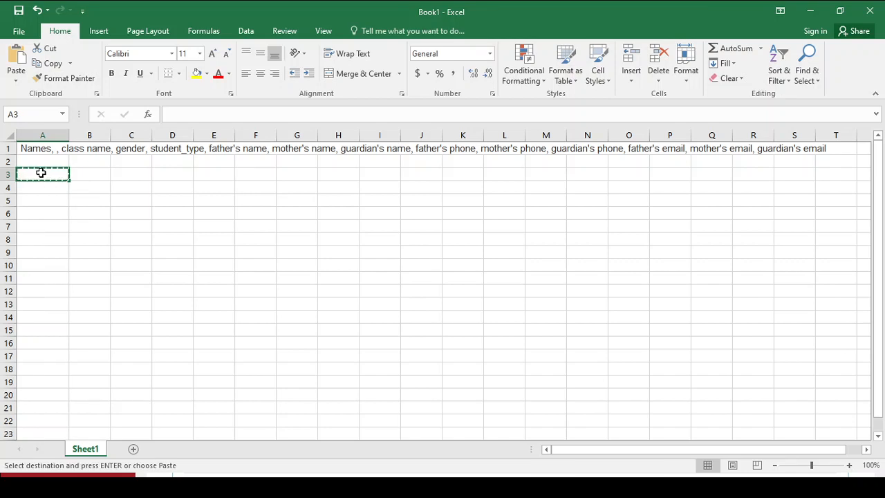
{"action": "key", "text": "ctrl+z"}
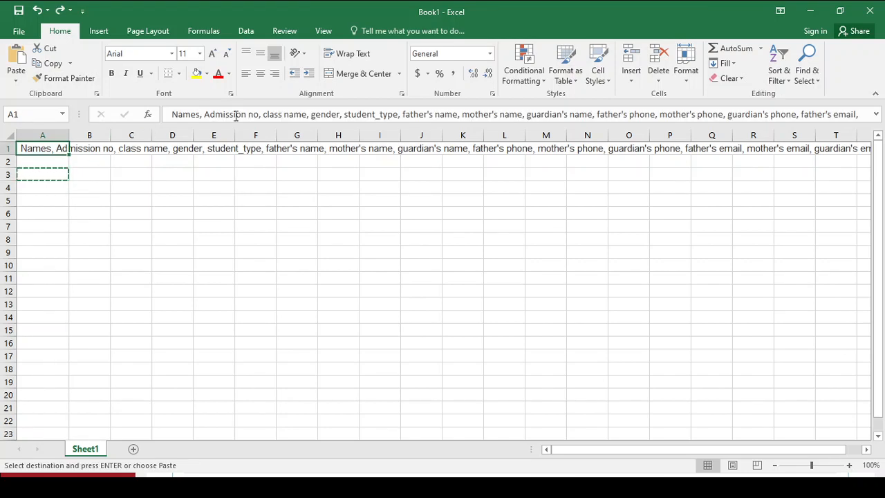
{"action": "key", "text": "ctrl+z"}
- Copy the text "Admission no" from the pasted heading list in cell A1
{"action": "left_click_drag", "start_coordinate": [253, 115], "coordinate": [206, 118]}
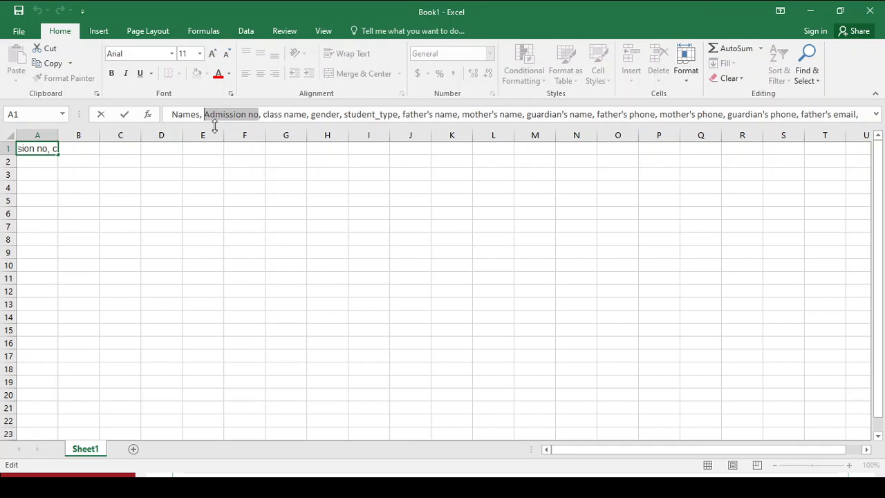
{"action": "key", "text": "ctrl+c"}
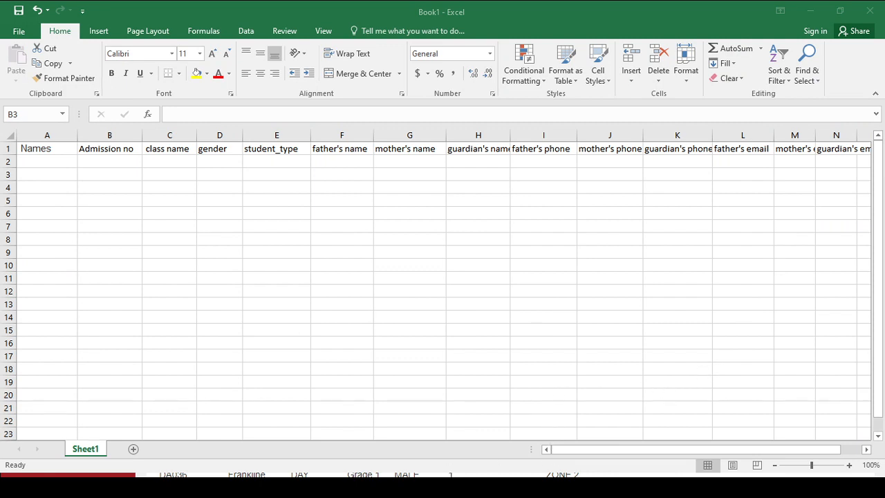
- Fill cells A2 to A6 under Names with the sample entries sas, sasas, sasas, asas and sas
{"action": "left_click", "coordinate": [58, 150]}
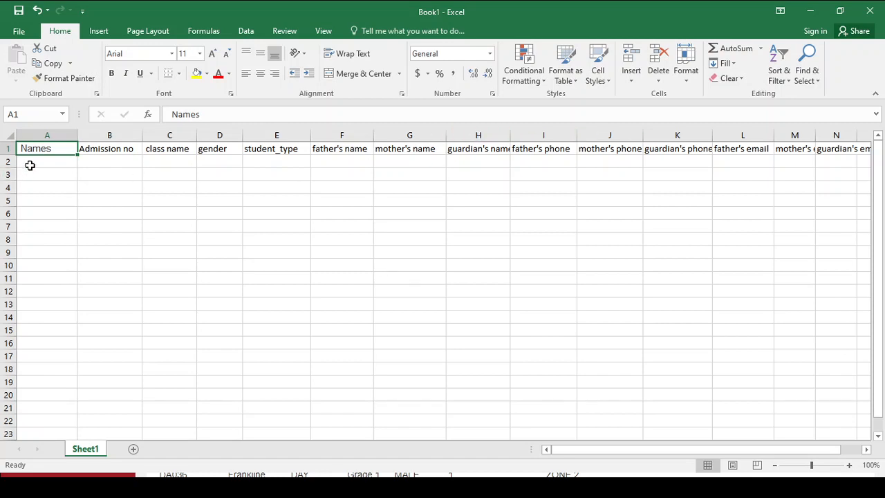
{"action": "left_click_drag", "start_coordinate": [30, 165], "coordinate": [43, 356]}
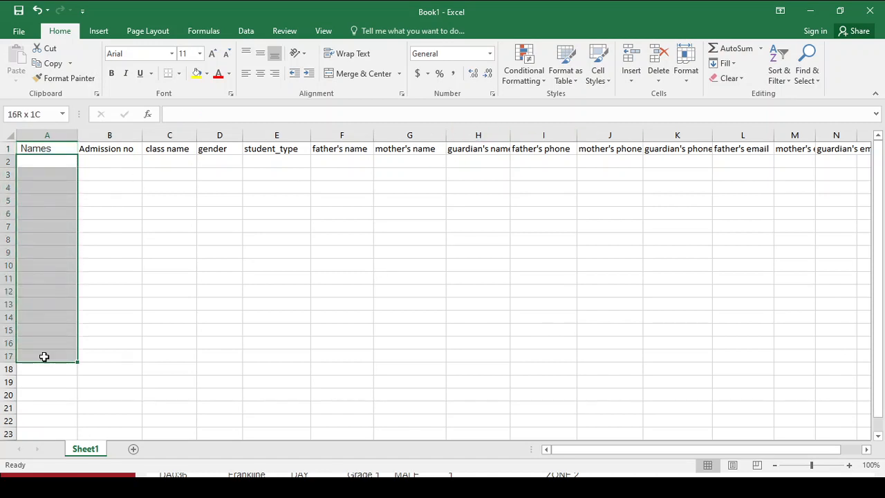
{"action": "left_click", "coordinate": [34, 165]}
{"action": "type", "text": "sas"}
{"action": "key", "text": "Return"}
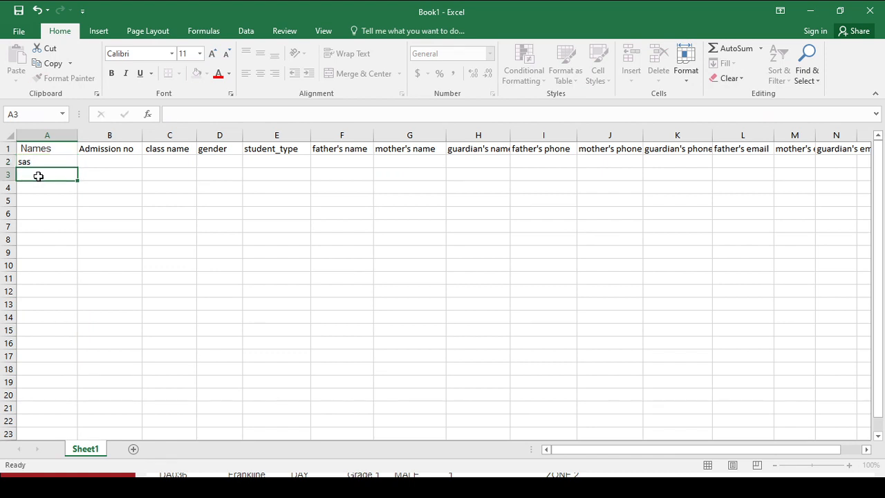
{"action": "type", "text": "sasas"}
{"action": "key", "text": "Return"}
{"action": "type", "text": "sasas"}
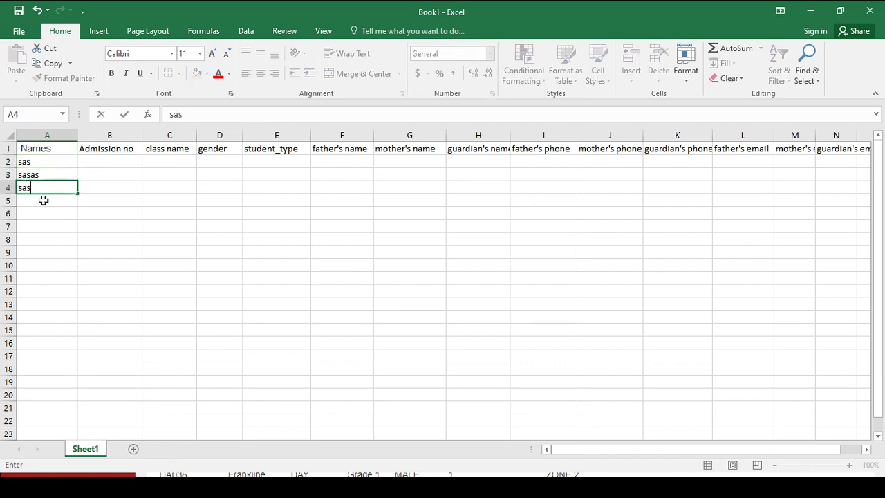
{"action": "key", "text": "Return"}
{"action": "key", "text": "Return"}
{"action": "type", "text": "sas"}
{"action": "left_click", "coordinate": [41, 202]}
{"action": "type", "text": "asas"}
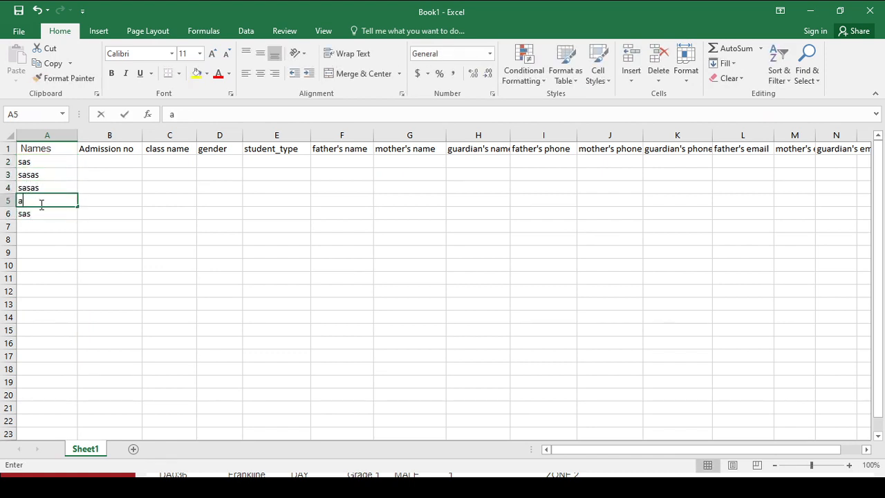
- Enter a placeholder admission number for each of the five students in cells B2 to B6
{"action": "left_click", "coordinate": [108, 162]}
{"action": "type", "text": "212"}
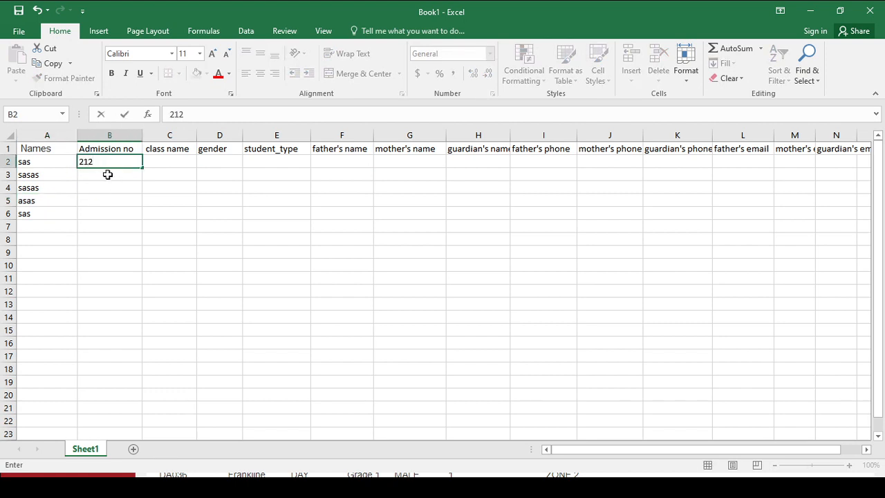
{"action": "left_click", "coordinate": [107, 175]}
{"action": "type", "text": "12"}
{"action": "left_click", "coordinate": [109, 200]}
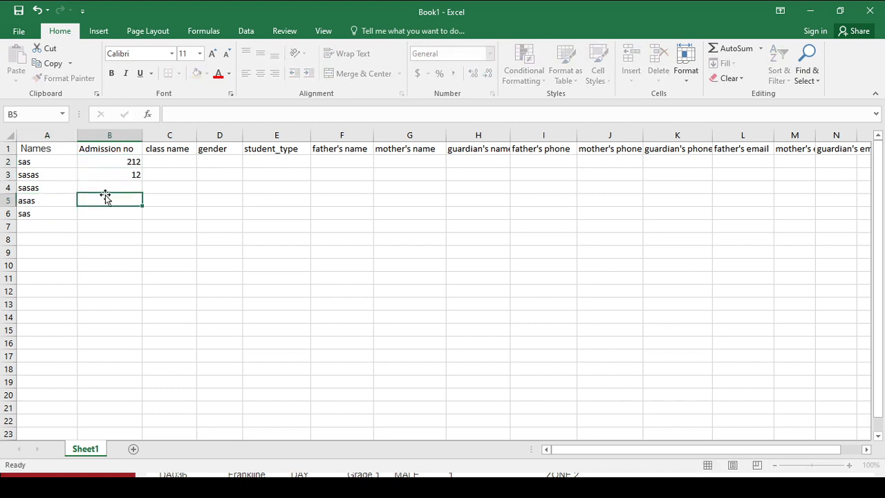
{"action": "type", "text": "212"}
{"action": "left_click", "coordinate": [106, 187]}
{"action": "type", "text": "121"}
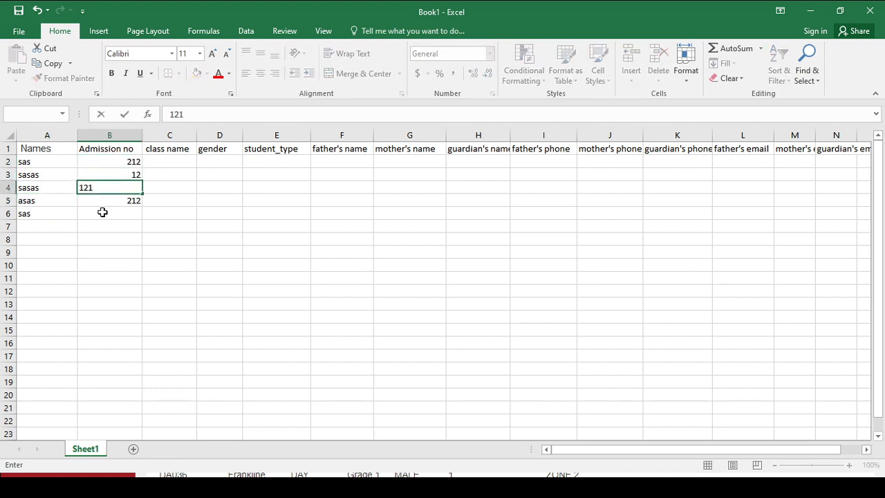
{"action": "left_click", "coordinate": [100, 213]}
{"action": "type", "text": "1212"}
- Enter 2 as the class name for all five students in cells C2 to C6
{"action": "left_click", "coordinate": [176, 164]}
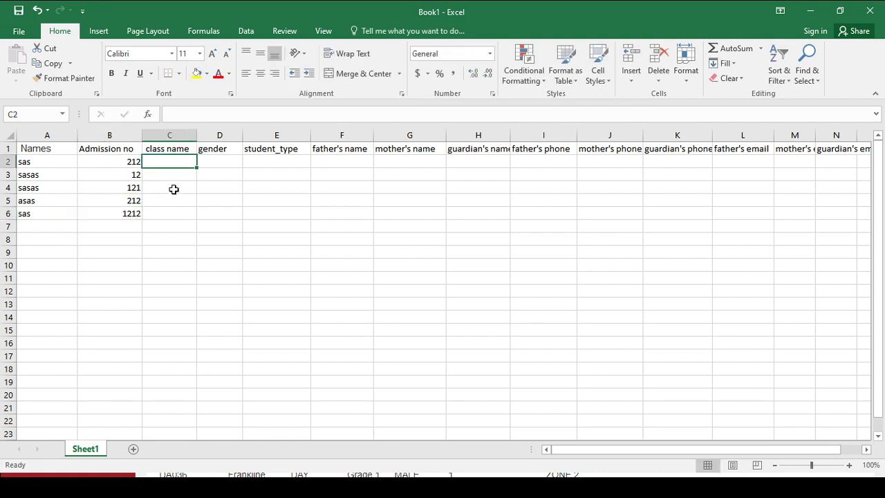
{"action": "type", "text": "2"}
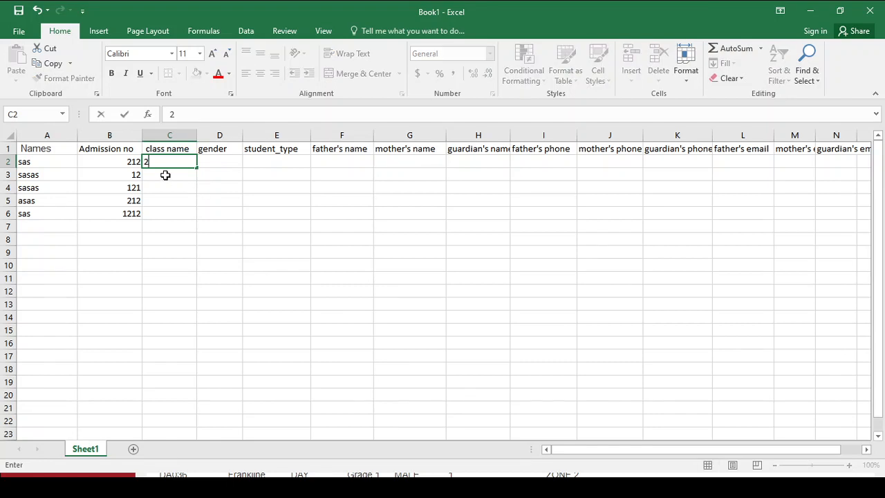
{"action": "left_click", "coordinate": [166, 174]}
{"action": "type", "text": "2"}
{"action": "left_click", "coordinate": [167, 187]}
{"action": "type", "text": "2"}
{"action": "left_click", "coordinate": [170, 203]}
{"action": "type", "text": "2"}
{"action": "left_click", "coordinate": [172, 211]}
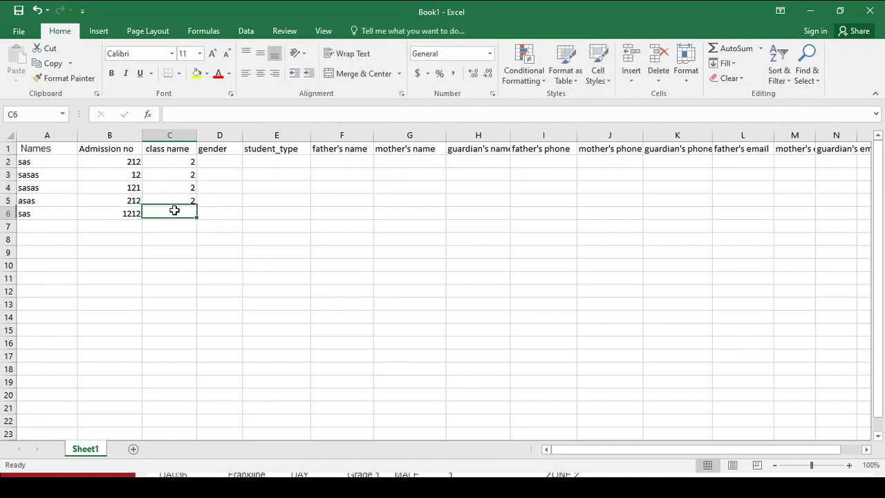
{"action": "type", "text": "2"}
- Go through the remaining gender, student type, parent and guardian name, phone and email columns to see which details belong there
{"action": "left_click", "coordinate": [221, 165]}
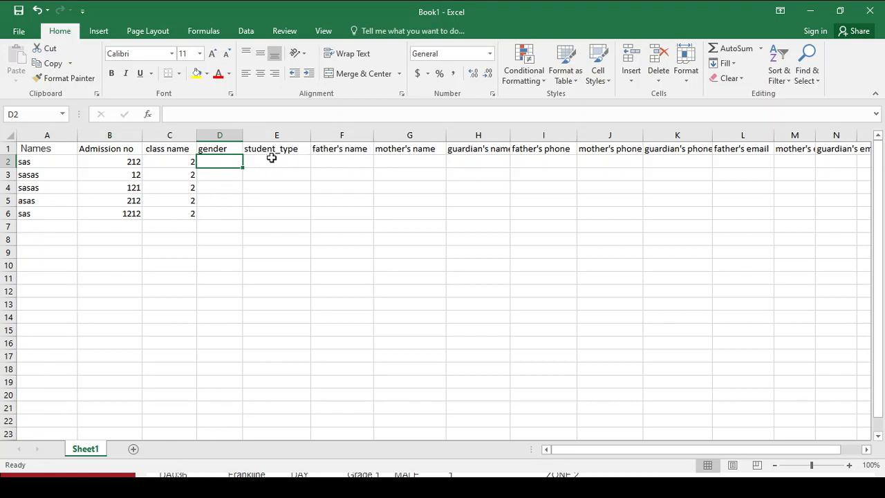
{"action": "left_click_drag", "start_coordinate": [270, 157], "coordinate": [284, 252]}
{"action": "left_click_drag", "start_coordinate": [336, 162], "coordinate": [377, 252]}
{"action": "left_click_drag", "start_coordinate": [546, 162], "coordinate": [557, 259]}
{"action": "left_click_drag", "start_coordinate": [667, 175], "coordinate": [677, 238]}
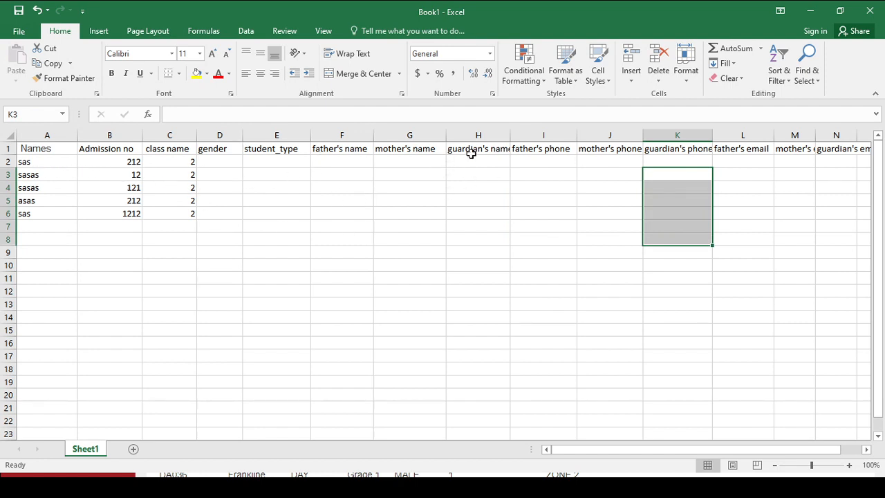
{"action": "left_click_drag", "start_coordinate": [402, 161], "coordinate": [421, 241]}
{"action": "left_click_drag", "start_coordinate": [316, 158], "coordinate": [326, 246]}
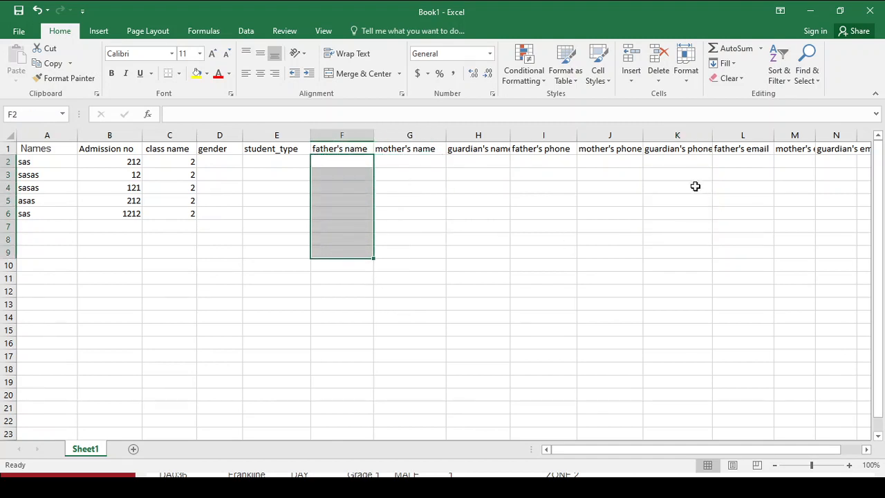
{"action": "left_click_drag", "start_coordinate": [680, 163], "coordinate": [705, 280]}
{"action": "left_click_drag", "start_coordinate": [740, 151], "coordinate": [745, 280]}
{"action": "left_click_drag", "start_coordinate": [799, 169], "coordinate": [810, 285]}
{"action": "left_click_drag", "start_coordinate": [841, 293], "coordinate": [838, 293]}
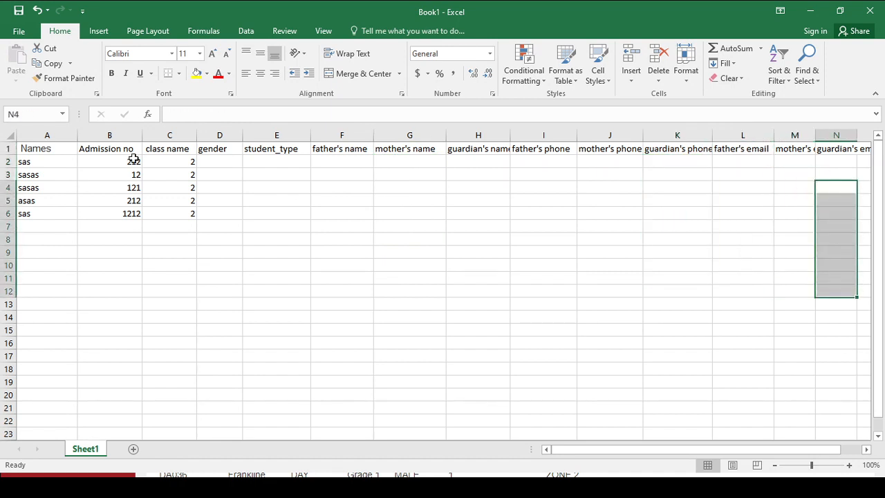
- Save the workbook to the Desktop as a CSV file named ste
{"action": "left_click", "coordinate": [18, 33]}
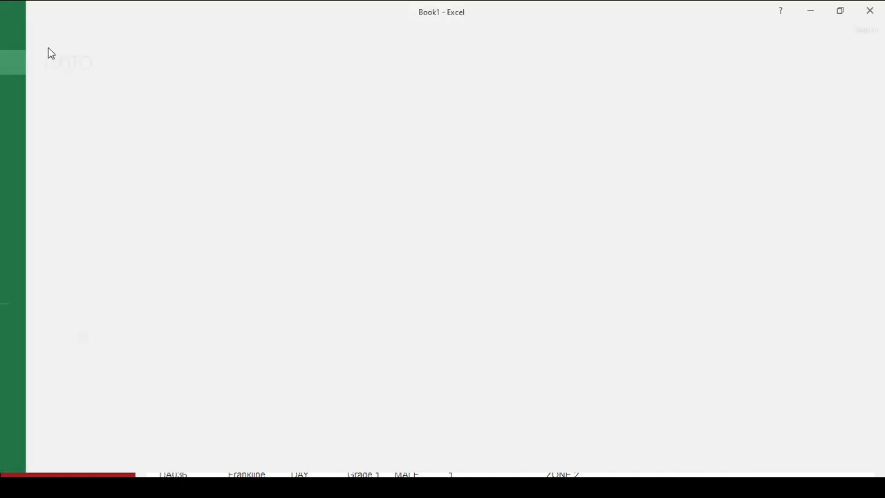
{"action": "left_click", "coordinate": [56, 159]}
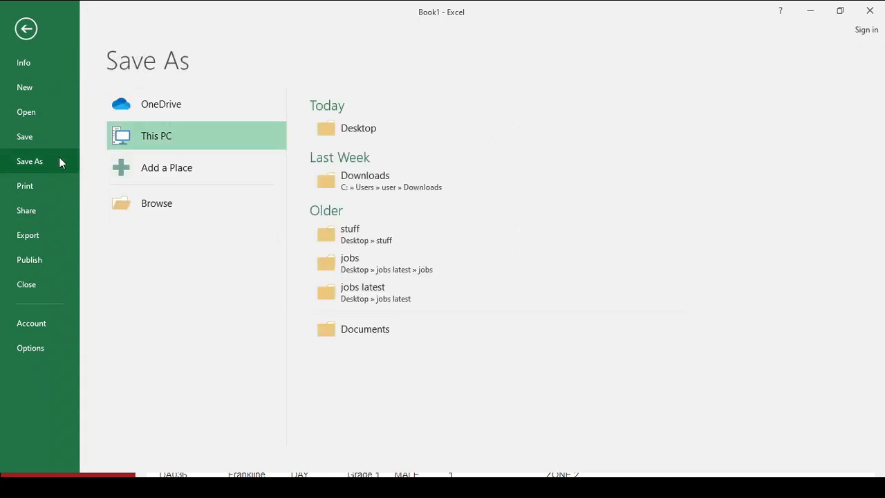
{"action": "left_click", "coordinate": [361, 130]}
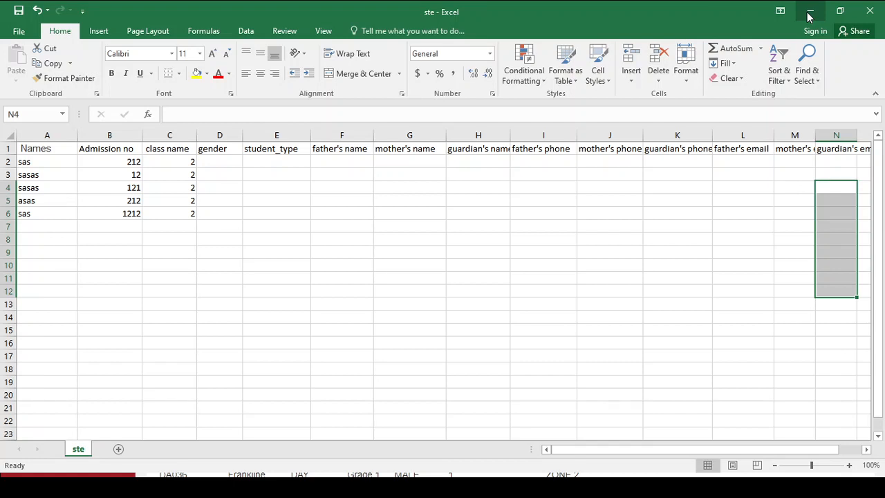
- Switch to the school system in the browser and choose ste.csv as the file on the admissions upload page
{"action": "left_click", "coordinate": [809, 13]}
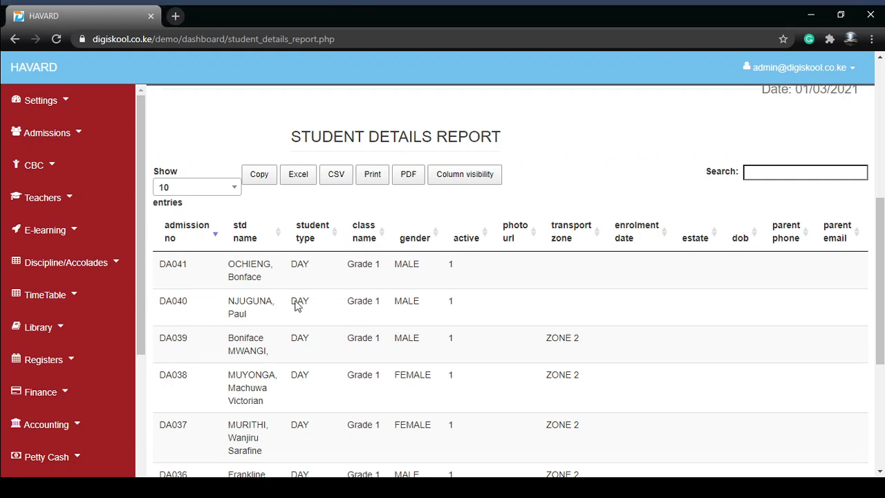
{"action": "left_click", "coordinate": [40, 135]}
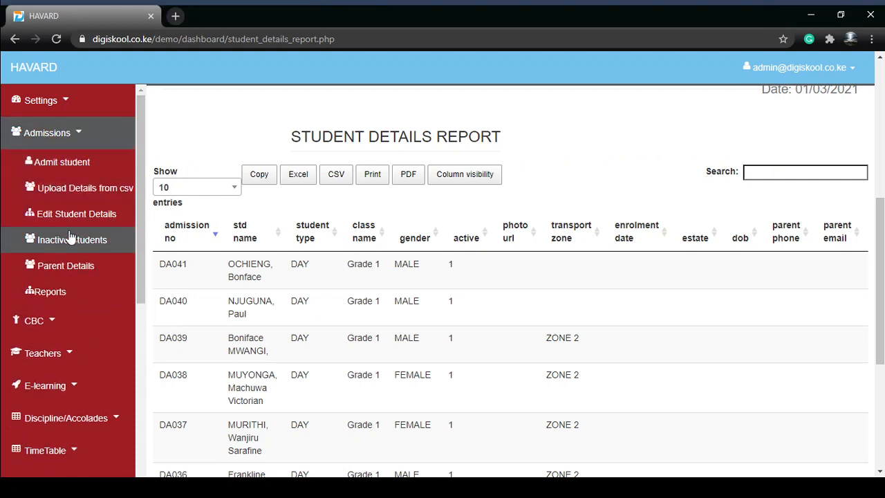
{"action": "left_click", "coordinate": [73, 185]}
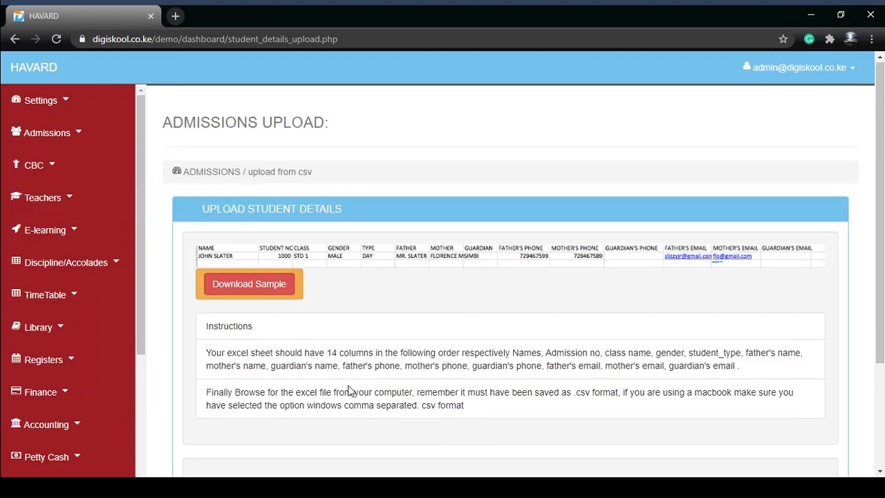
{"action": "scroll", "coordinate": [347, 390], "scroll_direction": "down", "scroll_amount": 2}
{"action": "left_click", "coordinate": [253, 374]}
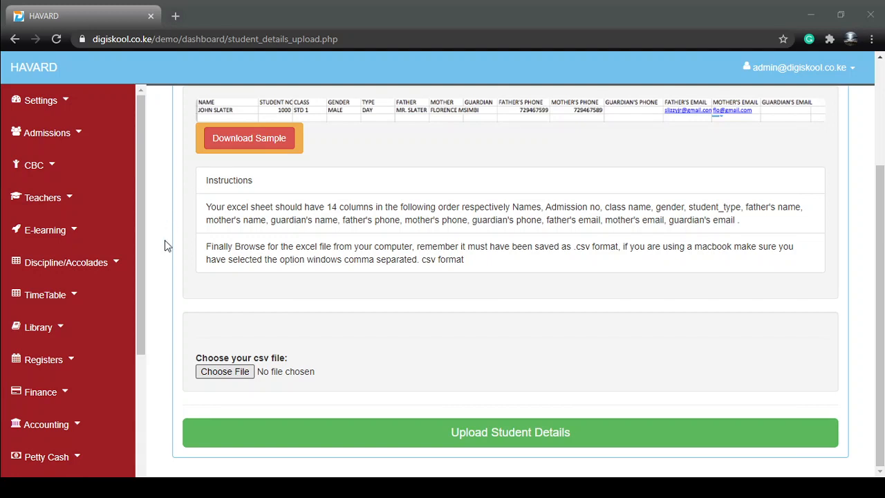
{"action": "left_click", "coordinate": [660, 299]}
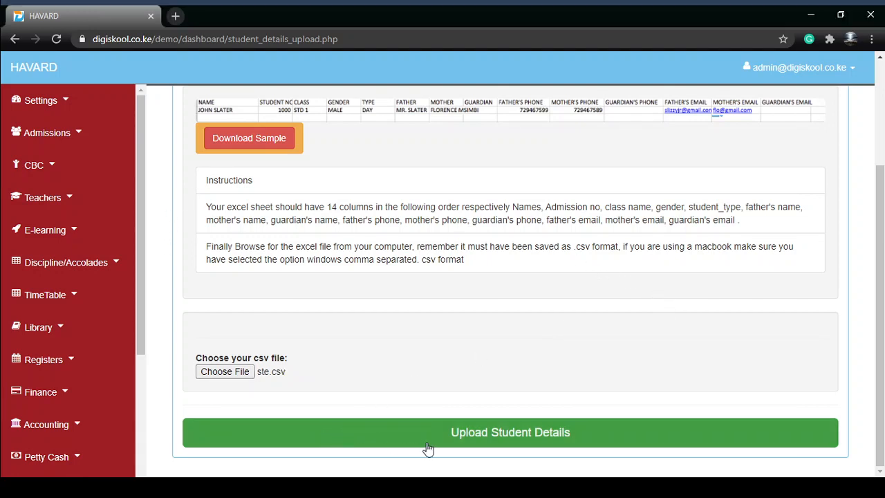
- Open the list for editing student details and page through it to page 5 and back to the first page
{"action": "left_click", "coordinate": [40, 131]}
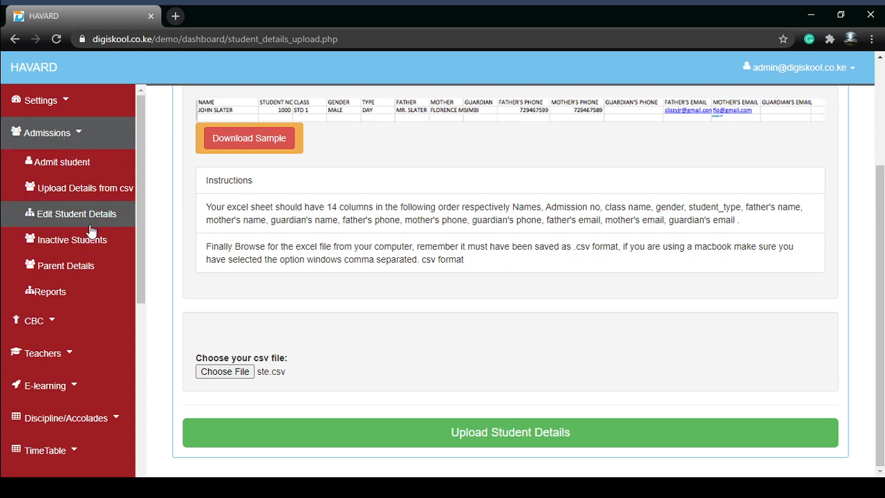
{"action": "left_click", "coordinate": [121, 213]}
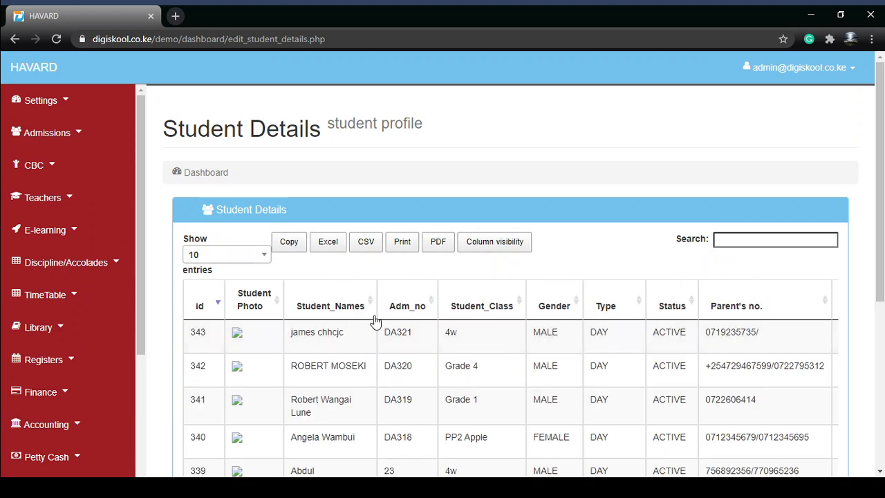
{"action": "scroll", "coordinate": [375, 318], "scroll_direction": "down", "scroll_amount": 4}
{"action": "scroll", "coordinate": [377, 321], "scroll_direction": "down", "scroll_amount": 1}
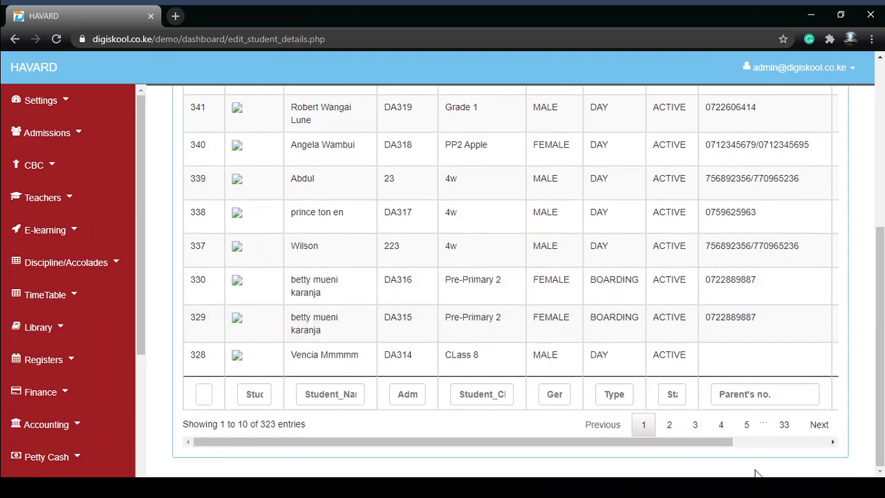
{"action": "left_click", "coordinate": [747, 423]}
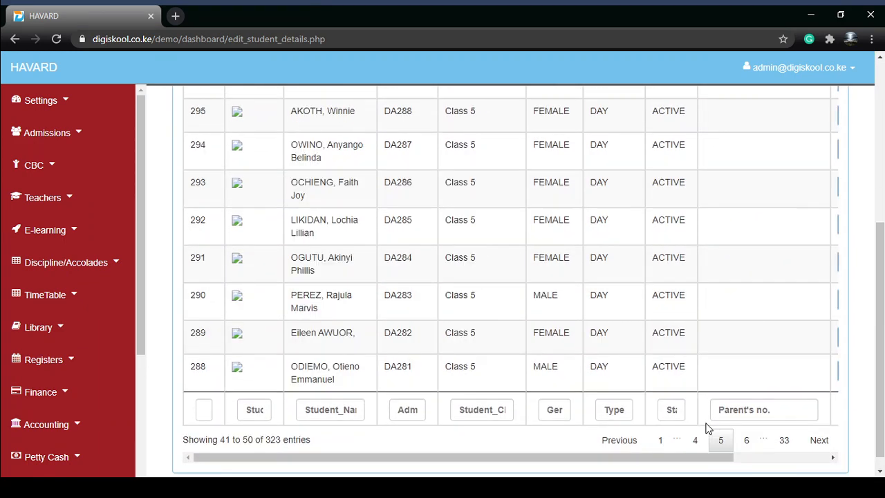
{"action": "left_click", "coordinate": [659, 443]}
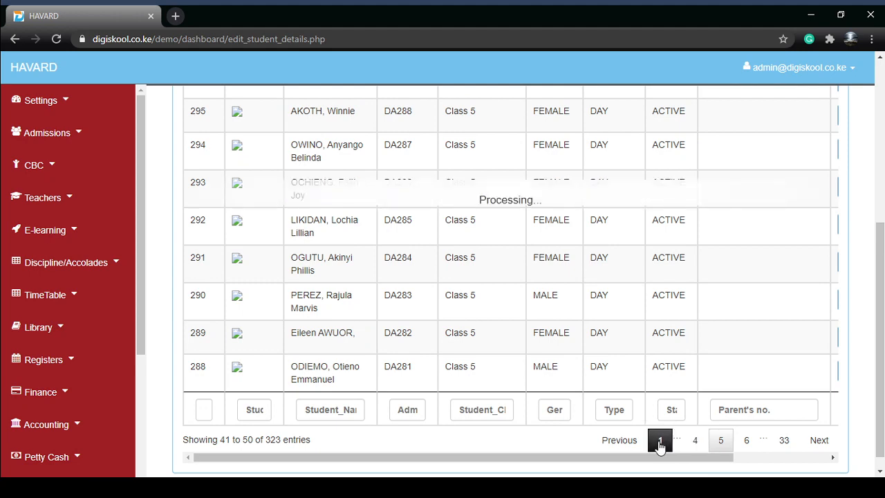
{"action": "left_click", "coordinate": [662, 437]}
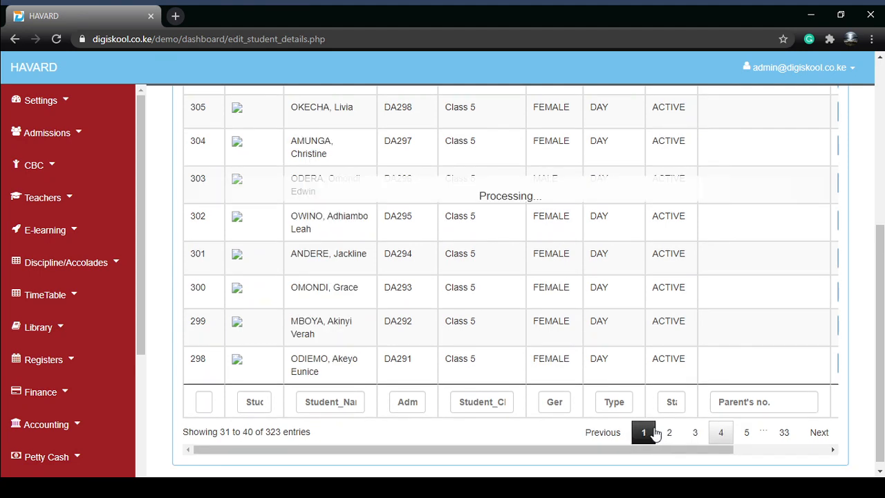
{"action": "left_click", "coordinate": [643, 424]}
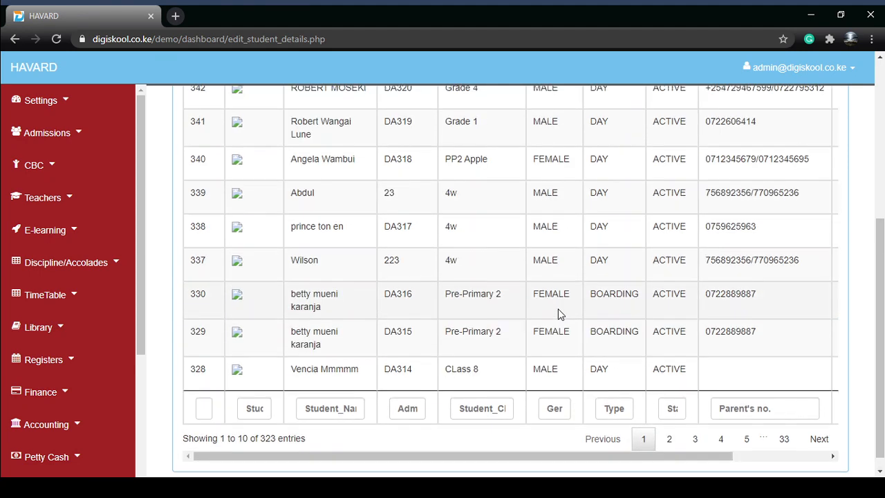
- Open the record of the first student in the list for editing
{"action": "scroll", "coordinate": [557, 308], "scroll_direction": "up", "scroll_amount": 2}
{"action": "scroll", "coordinate": [624, 356], "scroll_direction": "down", "scroll_amount": 3}
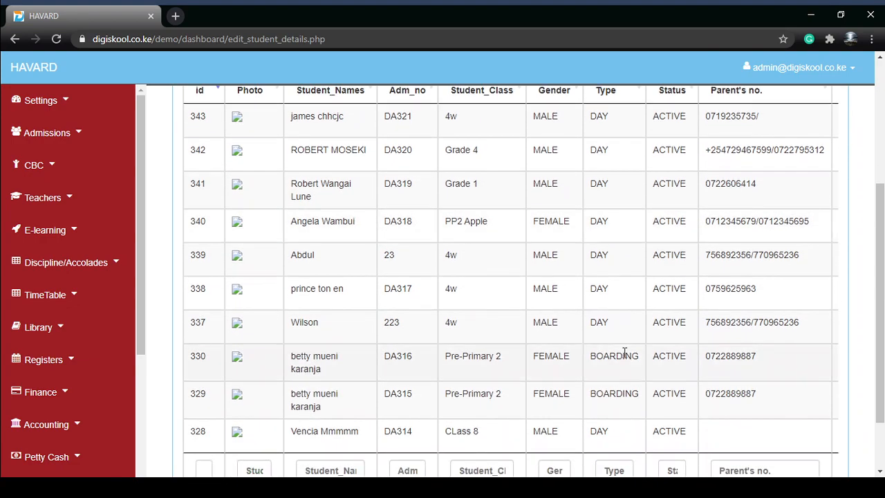
{"action": "left_click_drag", "start_coordinate": [588, 443], "coordinate": [719, 442]}
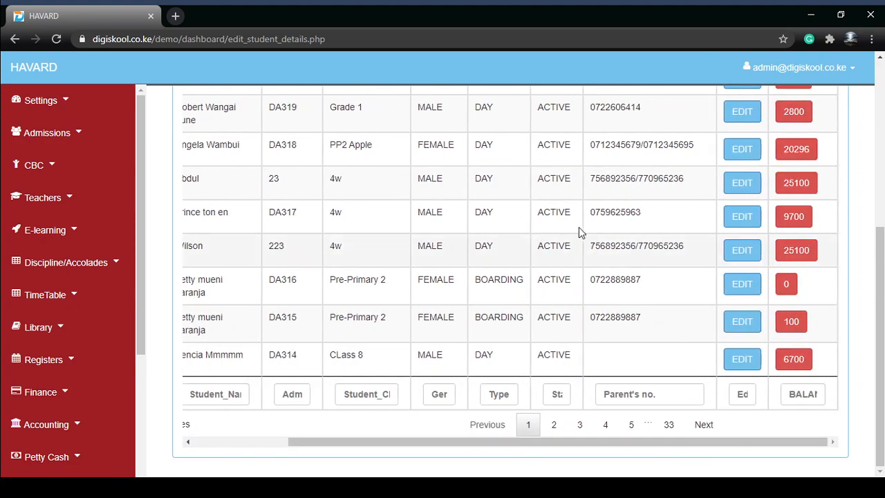
{"action": "scroll", "coordinate": [511, 242], "scroll_direction": "up", "scroll_amount": 5}
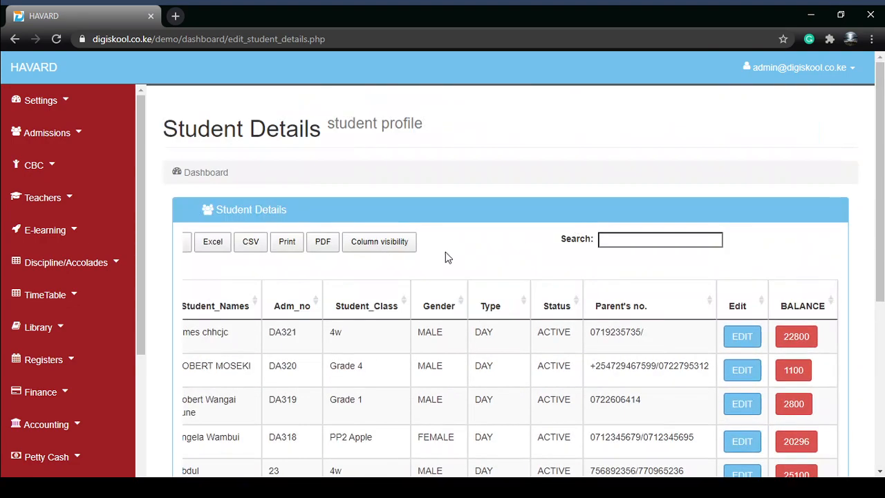
{"action": "left_click", "coordinate": [735, 343]}
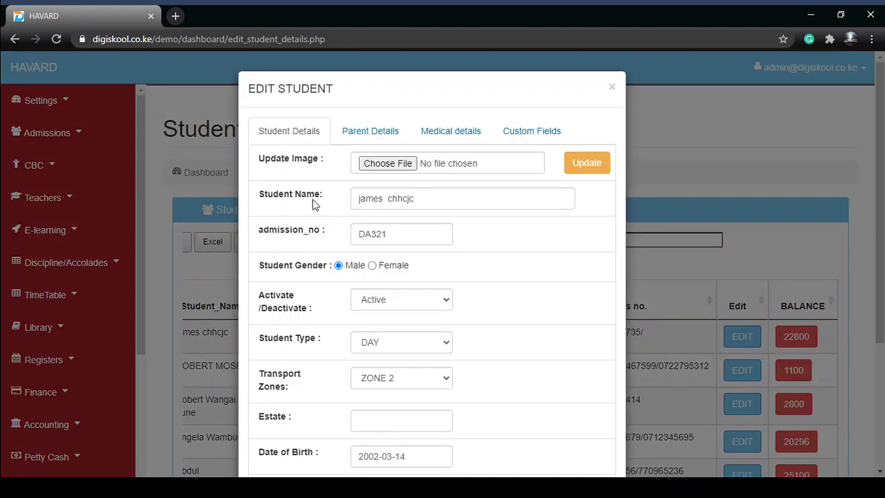
- Review the student's basic details and set the Activate/Deactivate status to Deactivated
{"action": "scroll", "coordinate": [322, 197], "scroll_direction": "down", "scroll_amount": 1}
{"action": "scroll", "coordinate": [330, 193], "scroll_direction": "down", "scroll_amount": 2}
{"action": "scroll", "coordinate": [330, 194], "scroll_direction": "up", "scroll_amount": 3}
{"action": "left_click", "coordinate": [394, 235]}
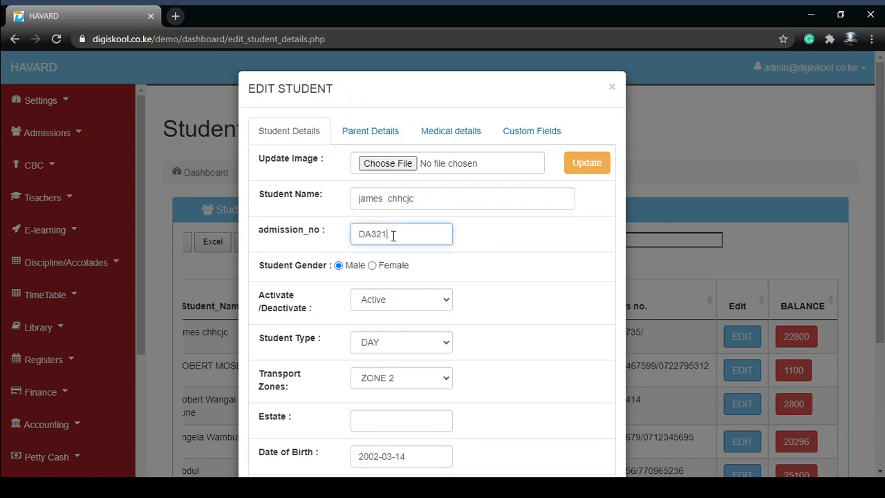
{"action": "left_click", "coordinate": [439, 200]}
{"action": "scroll", "coordinate": [388, 238], "scroll_direction": "down", "scroll_amount": 1}
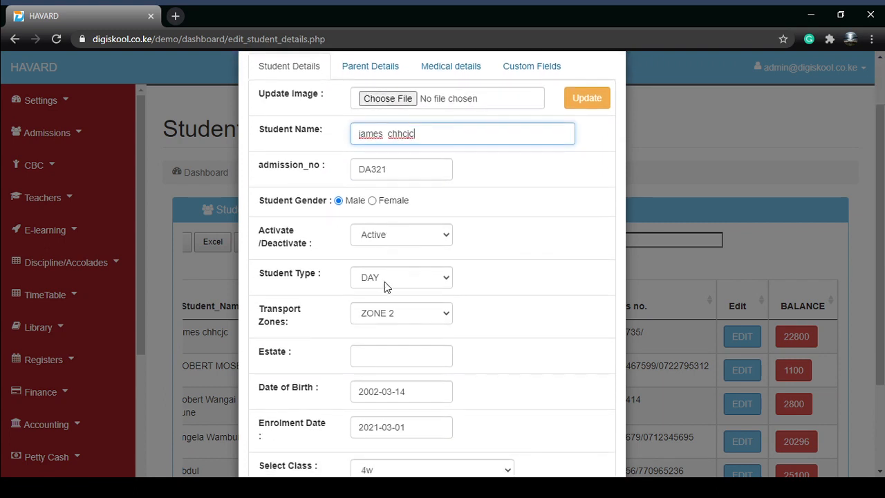
{"action": "left_click", "coordinate": [384, 237]}
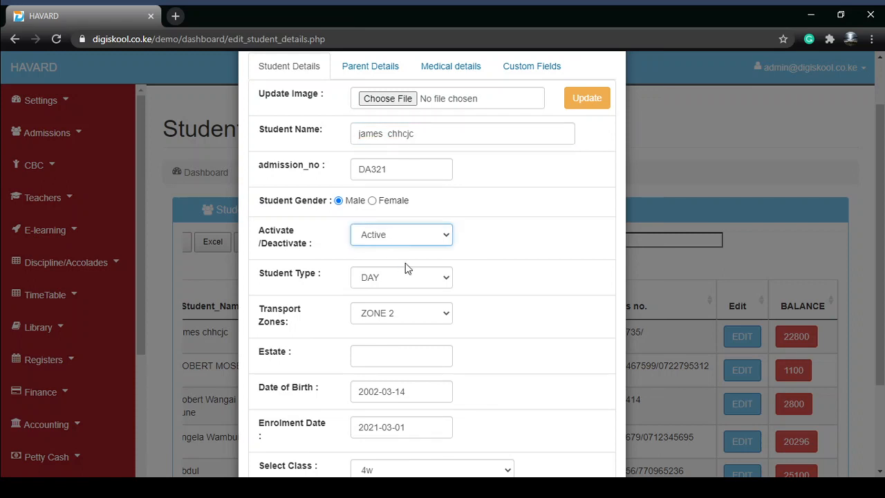
{"action": "left_click", "coordinate": [402, 273]}
{"action": "left_click", "coordinate": [427, 262]}
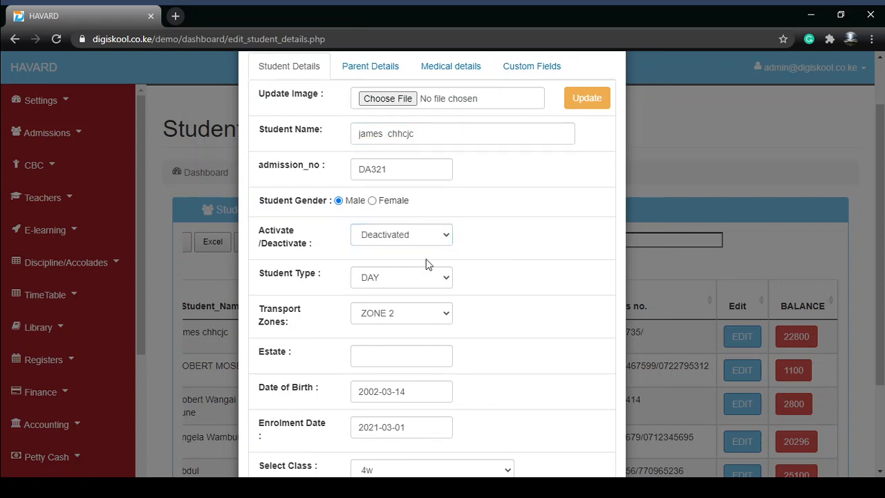
- Enter SUBARU as the student's estate, keeping the day student type and ZONE 2 transport zone
{"action": "scroll", "coordinate": [404, 274], "scroll_direction": "down", "scroll_amount": 1}
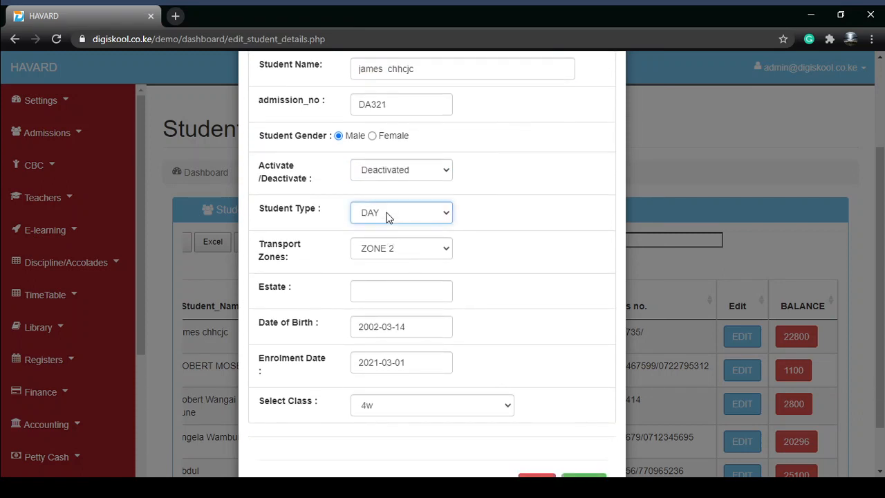
{"action": "left_click", "coordinate": [396, 257]}
{"action": "left_click", "coordinate": [381, 296]}
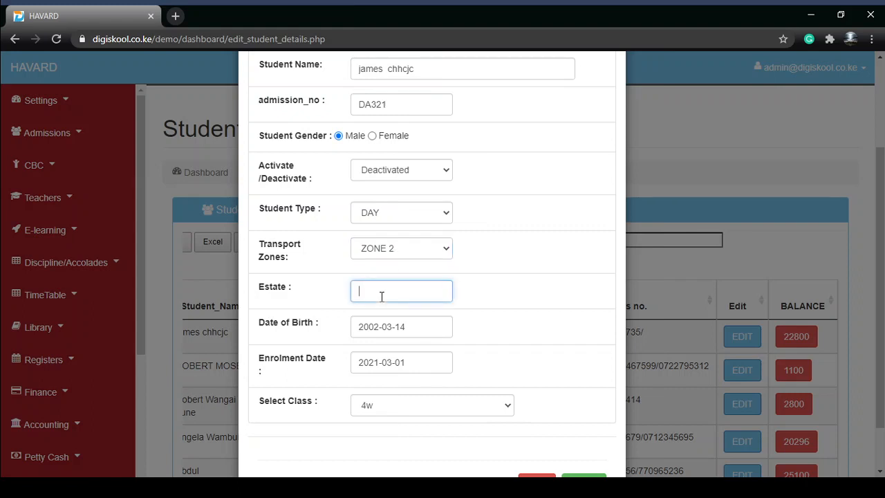
{"action": "left_click", "coordinate": [383, 333]}
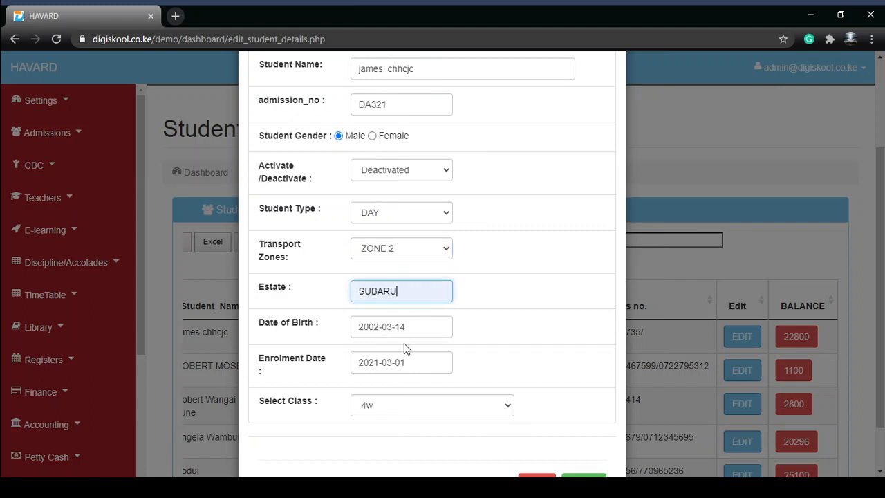
{"action": "scroll", "coordinate": [404, 344], "scroll_direction": "down", "scroll_amount": 1}
- Go through the student's parent details, medical details and custom fields, including the UIPC_NO field
{"action": "scroll", "coordinate": [453, 324], "scroll_direction": "up", "scroll_amount": 3}
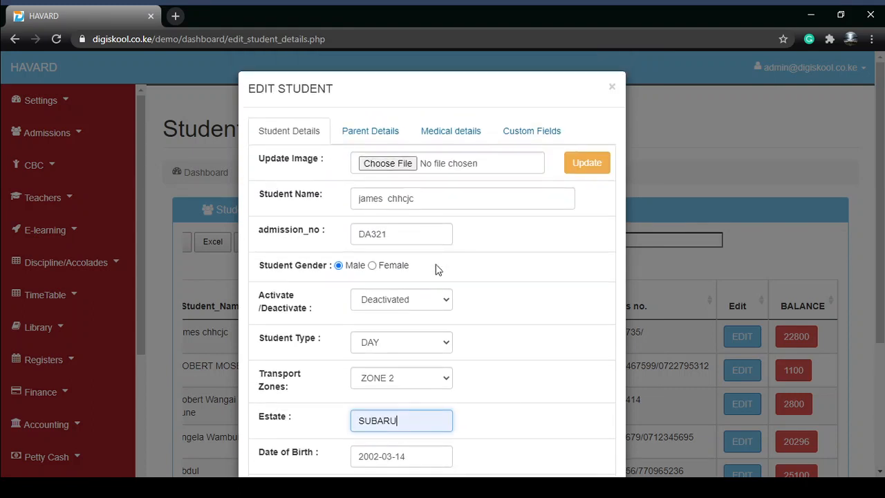
{"action": "left_click", "coordinate": [387, 131]}
{"action": "scroll", "coordinate": [385, 283], "scroll_direction": "down", "scroll_amount": 5}
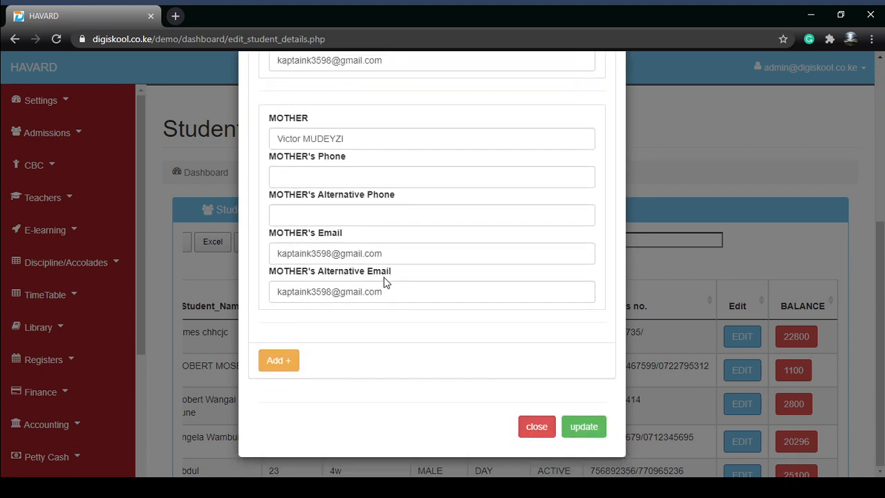
{"action": "scroll", "coordinate": [385, 282], "scroll_direction": "up", "scroll_amount": 5}
{"action": "left_click", "coordinate": [427, 139]}
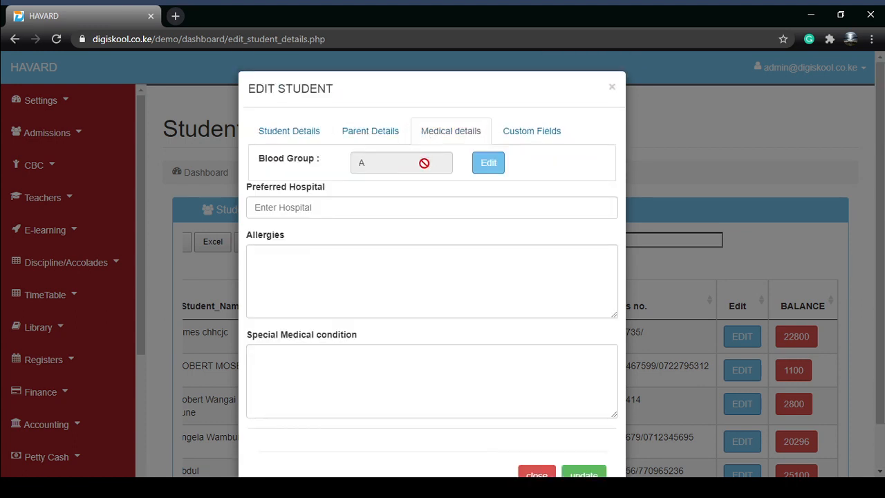
{"action": "left_click", "coordinate": [523, 127]}
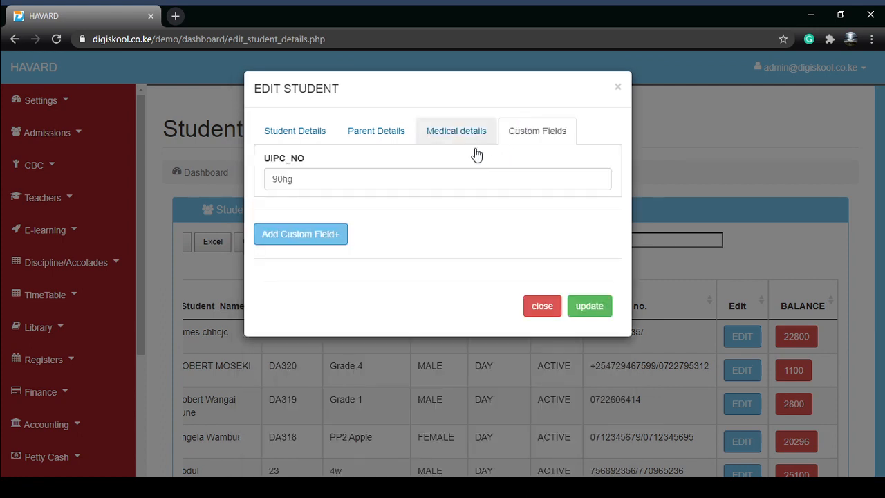
{"action": "left_click", "coordinate": [296, 182]}
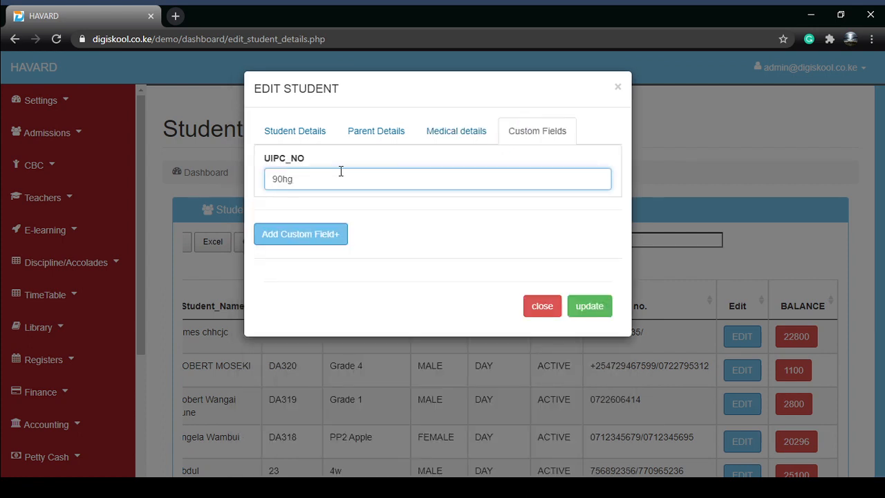
- Save the updates to the student's record and check the student's status in the list
{"action": "left_click", "coordinate": [591, 308]}
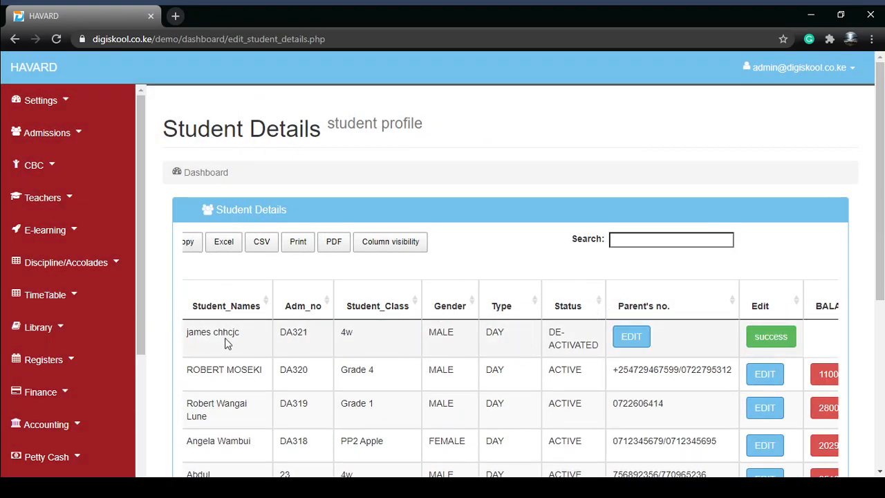
{"action": "left_click_drag", "start_coordinate": [569, 344], "coordinate": [555, 334]}
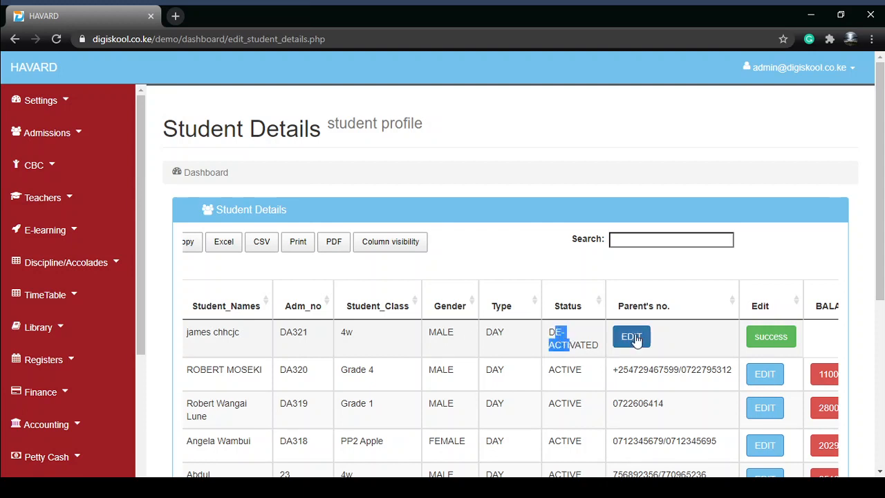
{"action": "left_click", "coordinate": [682, 334]}
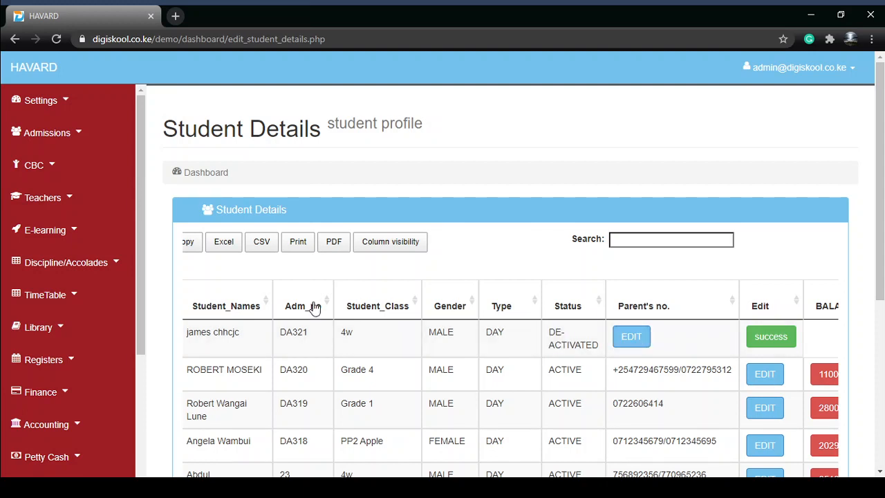
- Open the list of inactive students and check the deactivated student's row
{"action": "left_click", "coordinate": [15, 136]}
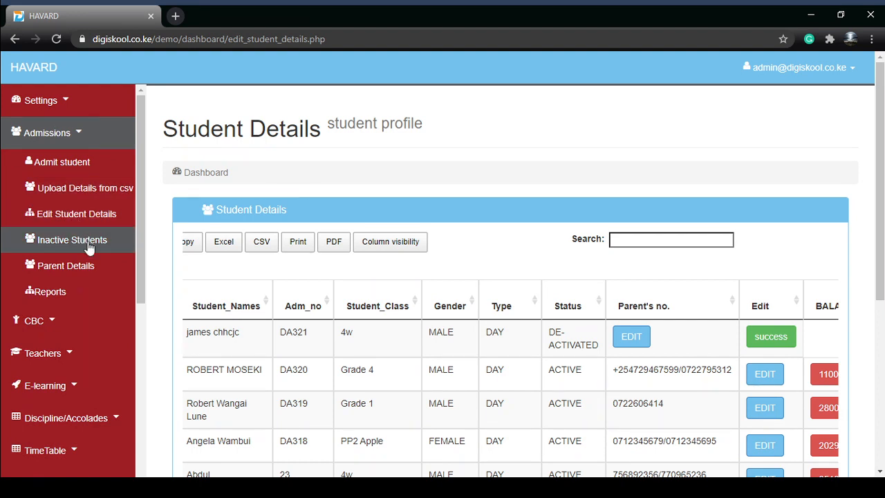
{"action": "left_click", "coordinate": [87, 246]}
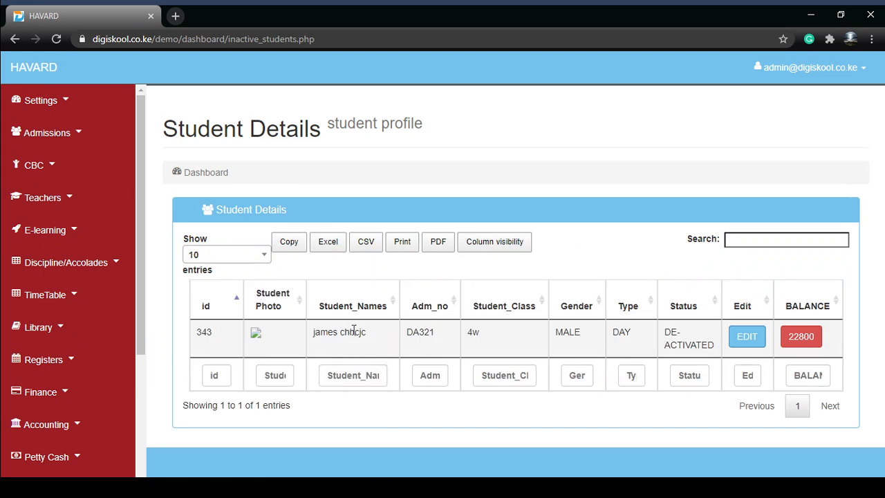
{"action": "left_click_drag", "start_coordinate": [353, 332], "coordinate": [735, 351]}
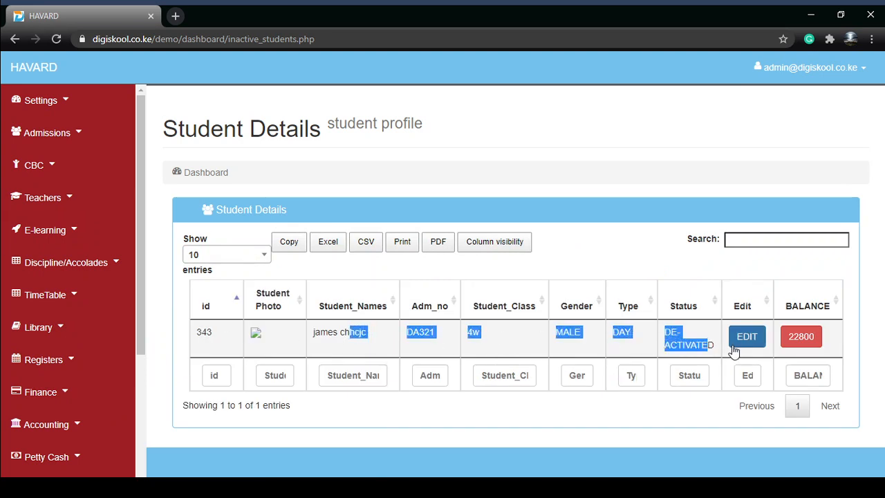
- Edit the deactivated student's record, set the Activate/Deactivate status to Active and save the update
{"action": "left_click", "coordinate": [736, 345]}
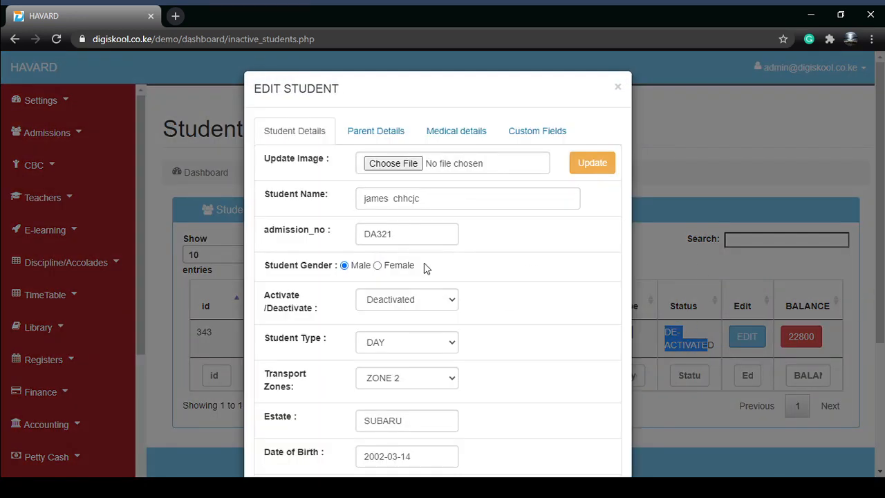
{"action": "scroll", "coordinate": [399, 224], "scroll_direction": "down", "scroll_amount": 2}
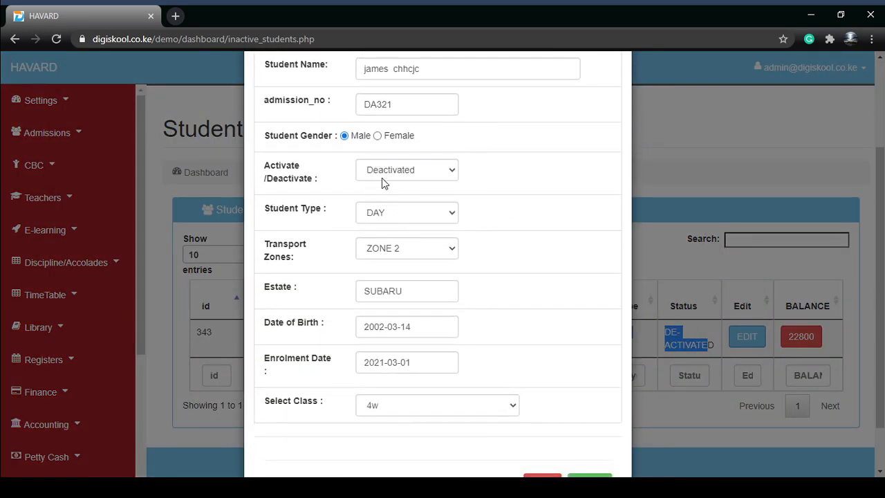
{"action": "left_click", "coordinate": [381, 178]}
{"action": "left_click", "coordinate": [395, 202]}
{"action": "scroll", "coordinate": [442, 274], "scroll_direction": "down", "scroll_amount": 1}
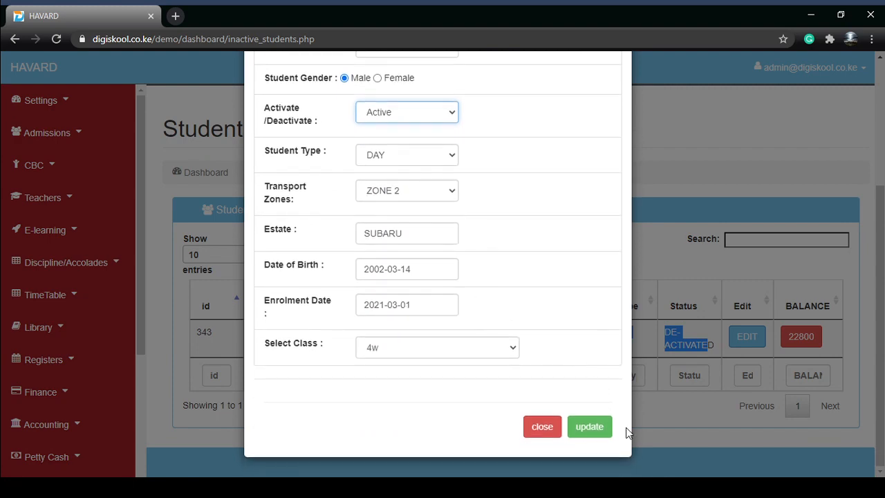
{"action": "left_click", "coordinate": [587, 428]}
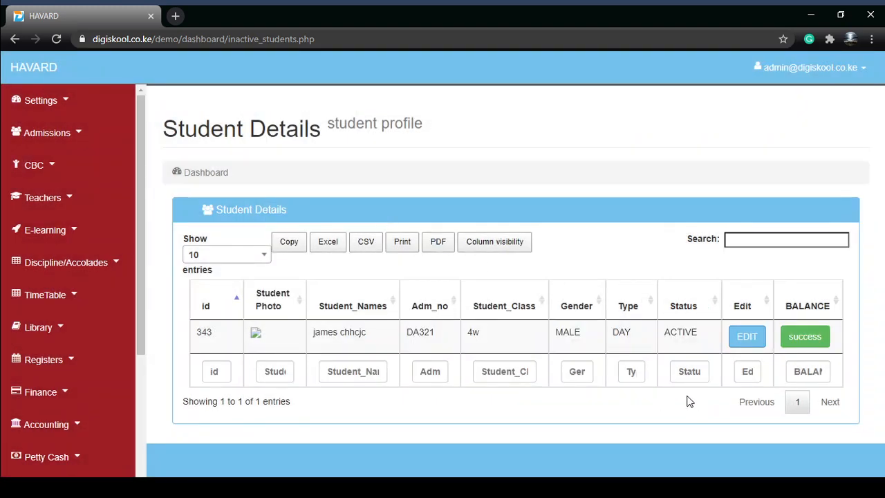
- Open the Parent Details list and examine the first student's admission number, name, class, parent names, relations and phone entries
{"action": "left_click", "coordinate": [56, 144]}
{"action": "left_click", "coordinate": [76, 266]}
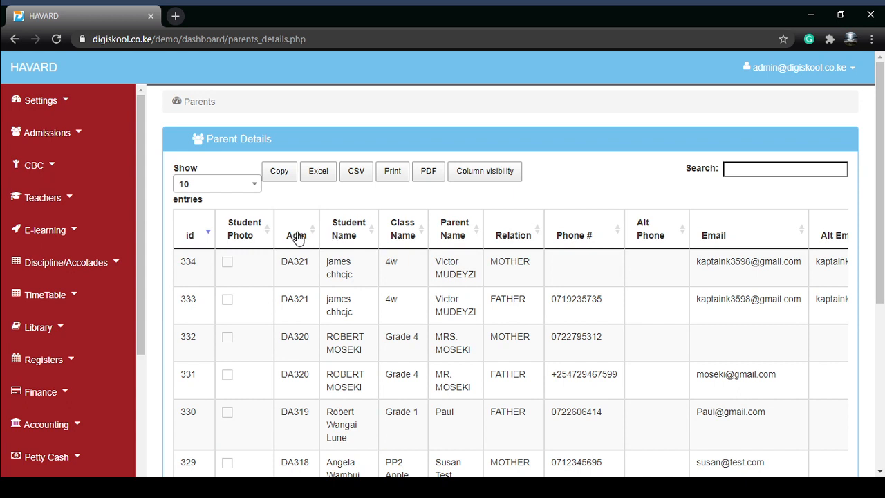
{"action": "double_click", "coordinate": [296, 261]}
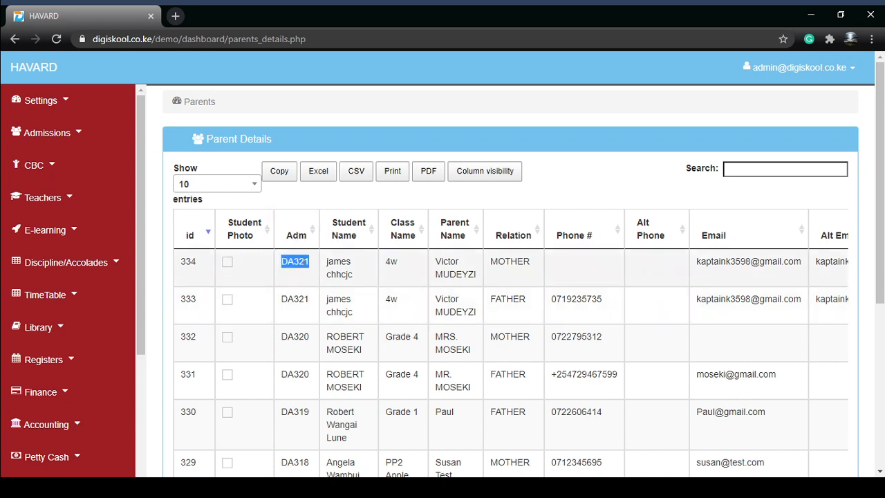
{"action": "double_click", "coordinate": [339, 263]}
{"action": "left_click", "coordinate": [416, 266]}
{"action": "left_click_drag", "start_coordinate": [438, 257], "coordinate": [502, 287]}
{"action": "left_click", "coordinate": [517, 263]}
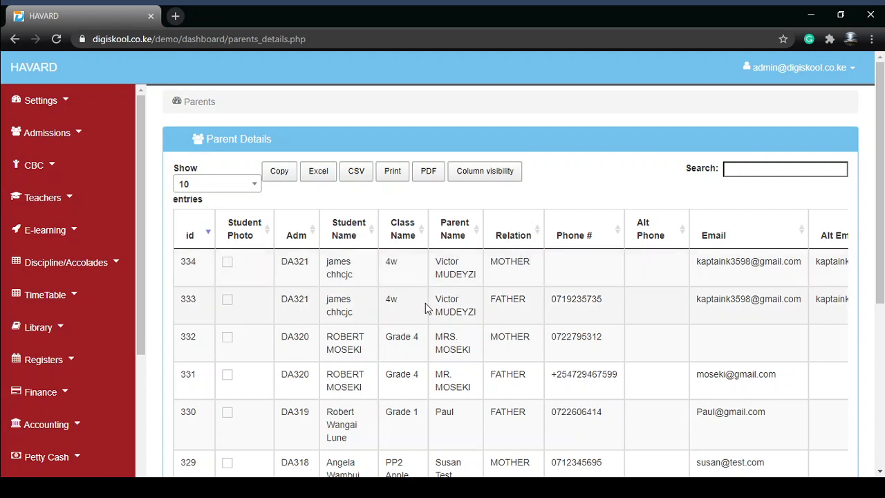
{"action": "left_click_drag", "start_coordinate": [425, 308], "coordinate": [472, 316]}
{"action": "left_click", "coordinate": [524, 297]}
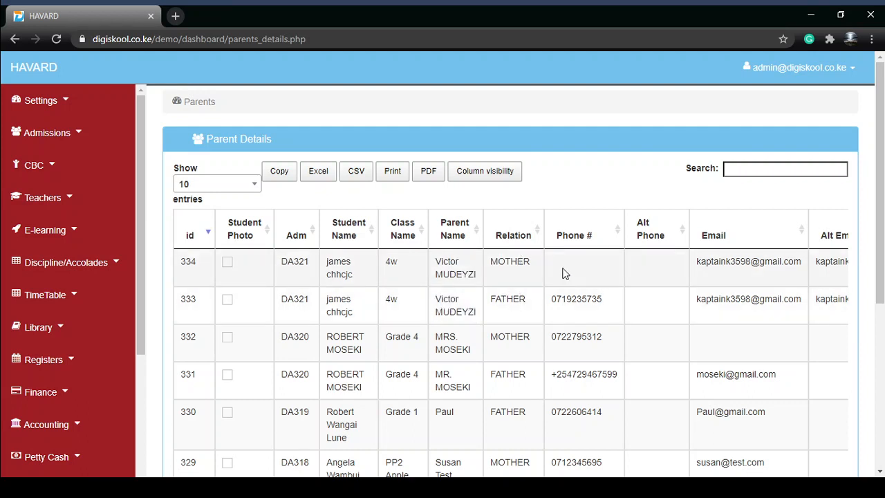
{"action": "left_click_drag", "start_coordinate": [566, 272], "coordinate": [611, 306]}
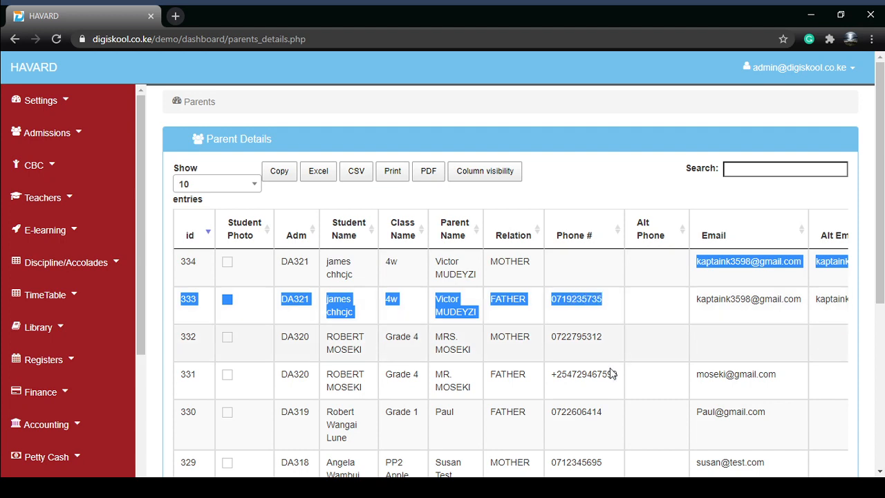
- Look through the remaining rows and columns of the parent list and its export options
{"action": "scroll", "coordinate": [555, 348], "scroll_direction": "down", "scroll_amount": 4}
{"action": "left_click_drag", "start_coordinate": [528, 474], "coordinate": [720, 475]}
{"action": "left_click_drag", "start_coordinate": [565, 474], "coordinate": [505, 475]}
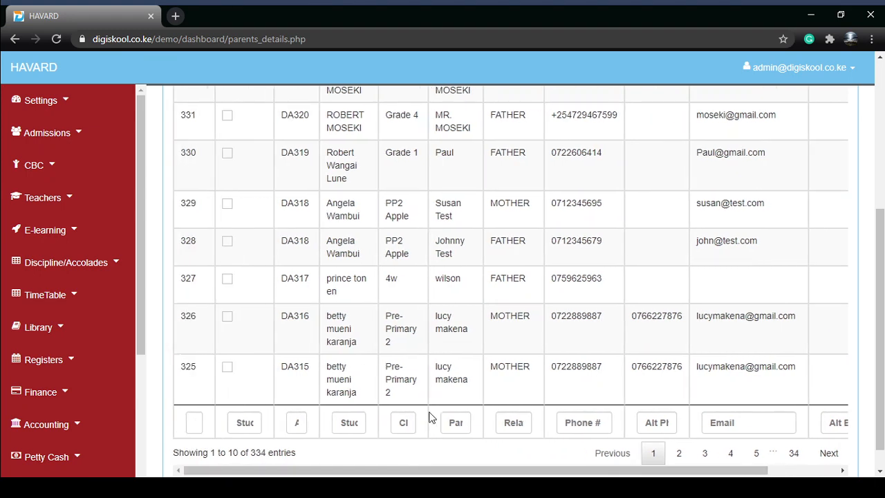
{"action": "scroll", "coordinate": [431, 414], "scroll_direction": "up", "scroll_amount": 4}
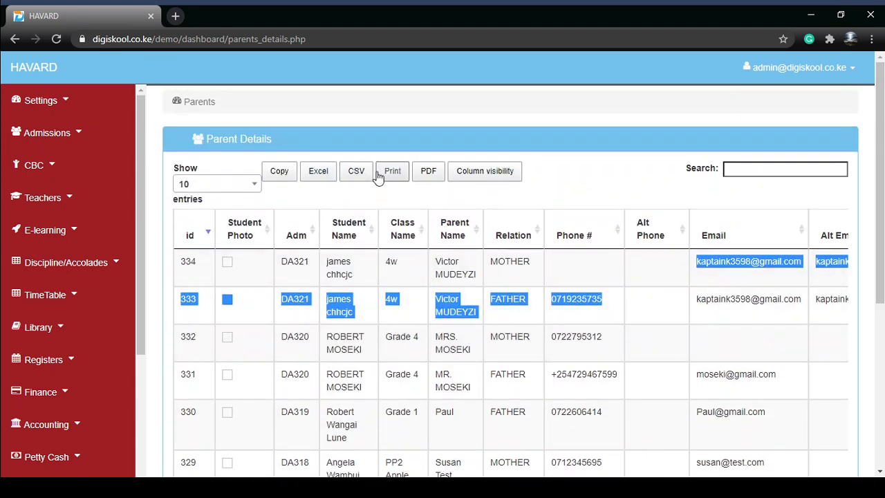
{"action": "scroll", "coordinate": [415, 219], "scroll_direction": "down", "scroll_amount": 2}
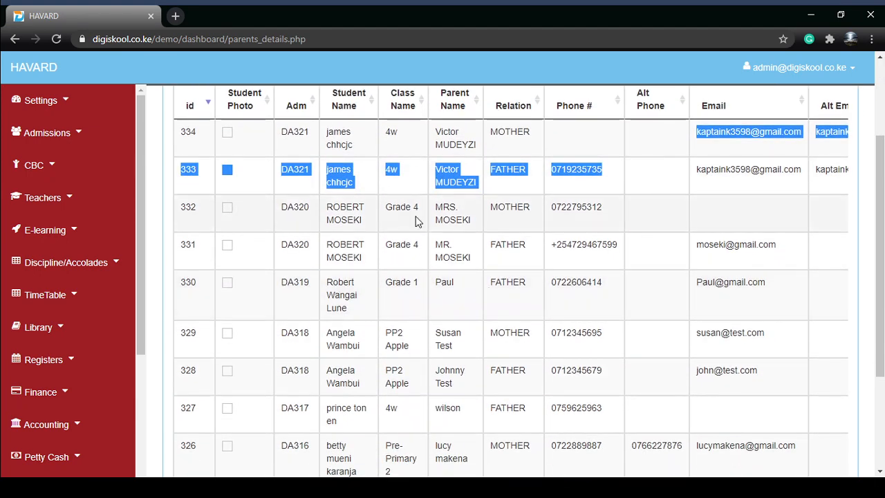
{"action": "scroll", "coordinate": [414, 219], "scroll_direction": "up", "scroll_amount": 2}
{"action": "left_click", "coordinate": [374, 200]}
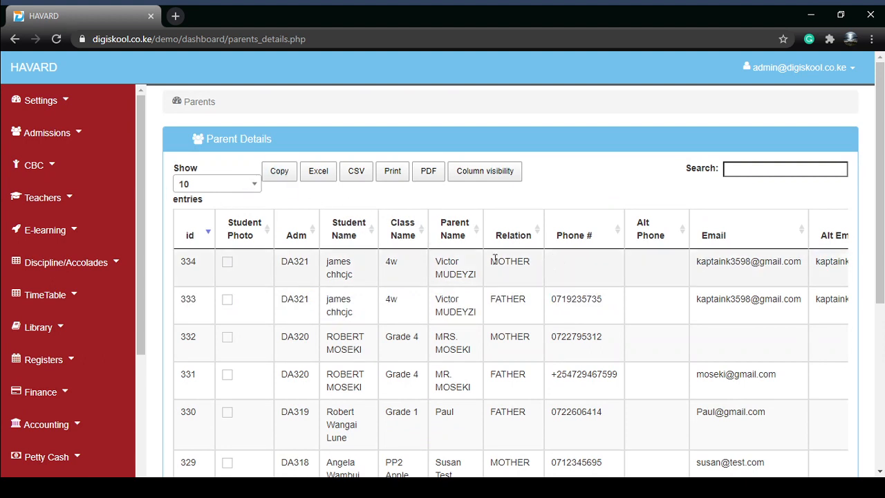
- Open the admissions reports and review the student details report, including the first student's type, class, gender, transport zone and estate
{"action": "left_click", "coordinate": [56, 133]}
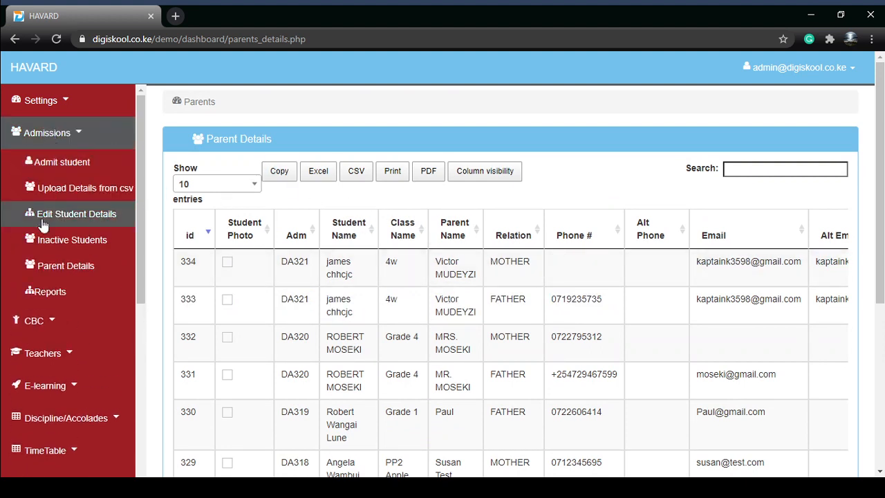
{"action": "left_click", "coordinate": [81, 296]}
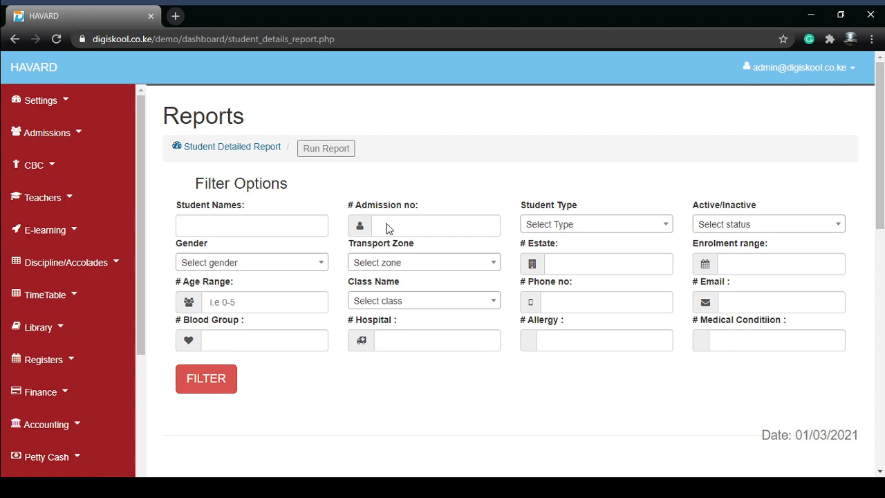
{"action": "scroll", "coordinate": [393, 295], "scroll_direction": "down", "scroll_amount": 8}
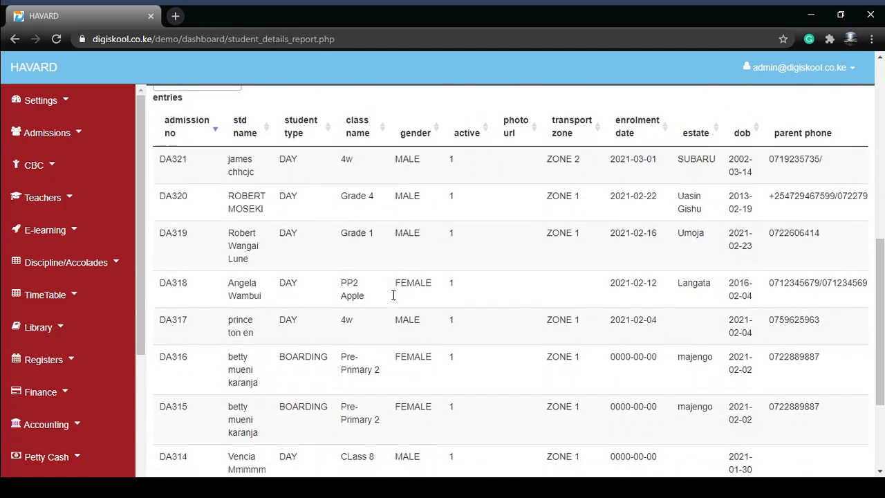
{"action": "scroll", "coordinate": [393, 295], "scroll_direction": "down", "scroll_amount": 2}
{"action": "scroll", "coordinate": [393, 295], "scroll_direction": "up", "scroll_amount": 3}
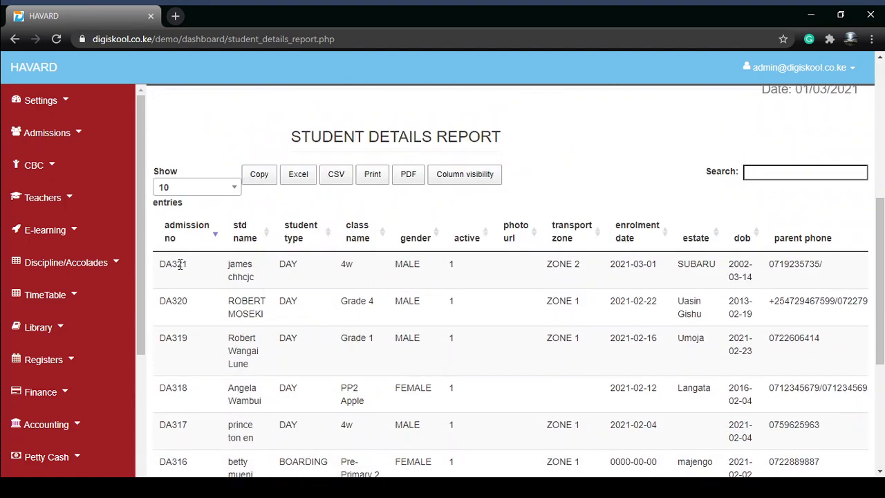
{"action": "left_click_drag", "start_coordinate": [237, 267], "coordinate": [689, 273]}
{"action": "scroll", "coordinate": [633, 301], "scroll_direction": "down", "scroll_amount": 2}
{"action": "scroll", "coordinate": [558, 419], "scroll_direction": "down", "scroll_amount": 2}
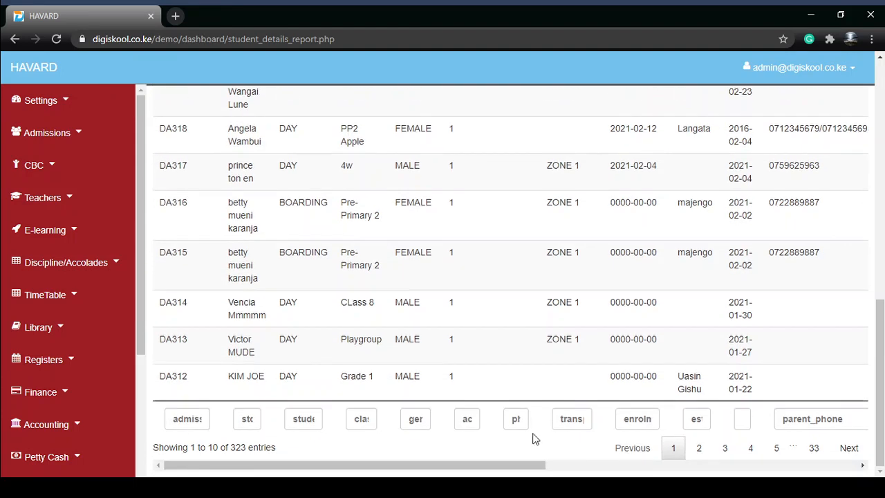
- Examine the report's further columns, including parent phone, parent email, blood group, allergy, medical, hospital, NEMIS and ROUTES
{"action": "left_click_drag", "start_coordinate": [526, 466], "coordinate": [838, 477]}
{"action": "scroll", "coordinate": [463, 285], "scroll_direction": "up", "scroll_amount": 5}
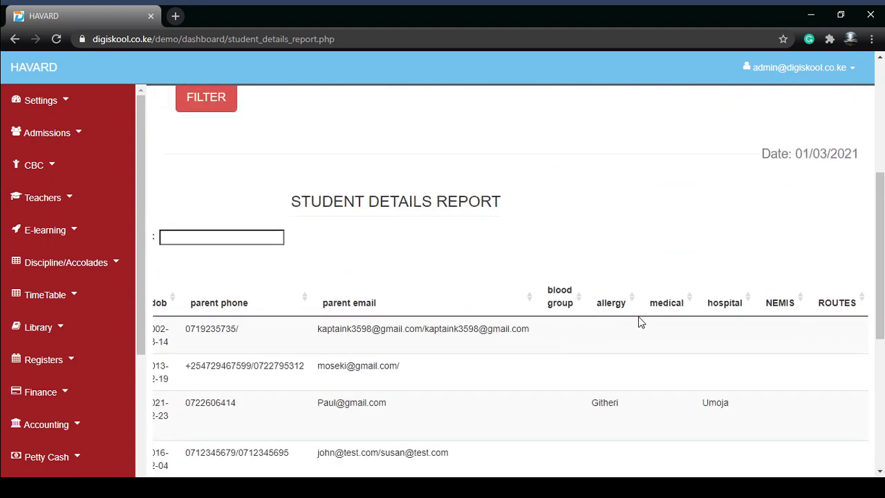
{"action": "scroll", "coordinate": [553, 412], "scroll_direction": "down", "scroll_amount": 1}
{"action": "scroll", "coordinate": [687, 338], "scroll_direction": "down", "scroll_amount": 2}
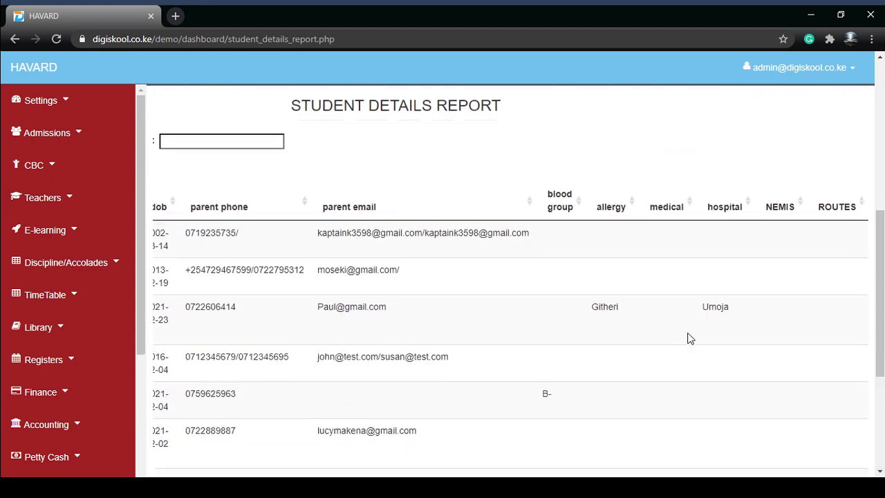
{"action": "scroll", "coordinate": [557, 446], "scroll_direction": "down", "scroll_amount": 3}
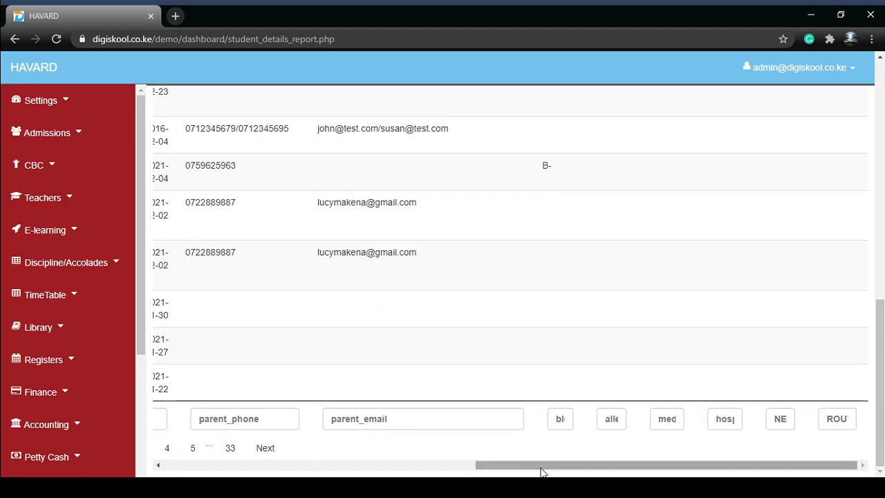
{"action": "left_click_drag", "start_coordinate": [683, 472], "coordinate": [444, 448]}
{"action": "scroll", "coordinate": [554, 331], "scroll_direction": "up", "scroll_amount": 4}
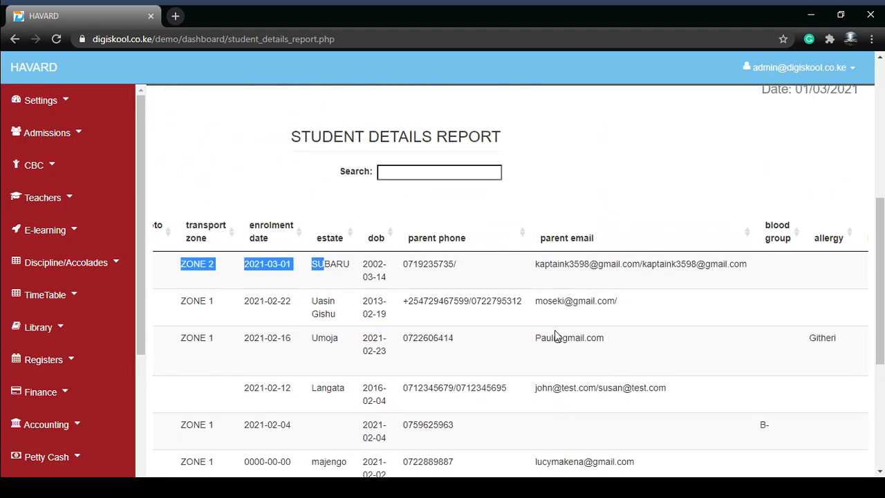
{"action": "scroll", "coordinate": [553, 346], "scroll_direction": "down", "scroll_amount": 5}
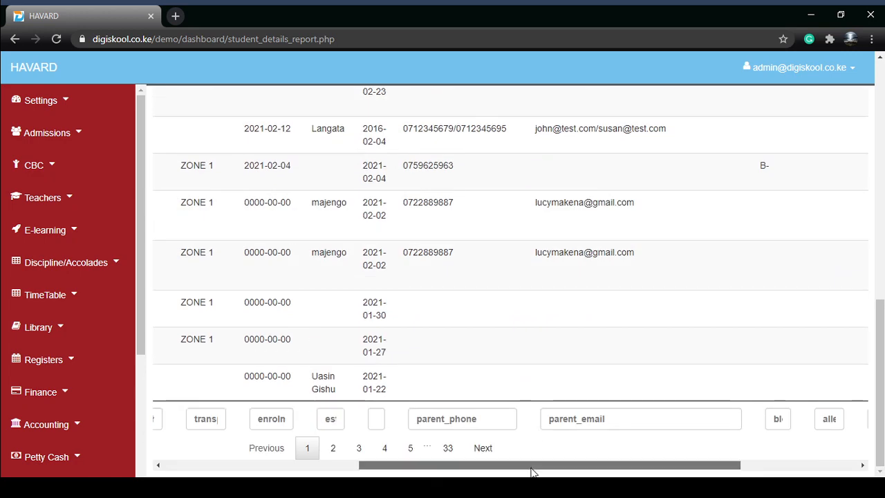
{"action": "left_click_drag", "start_coordinate": [532, 472], "coordinate": [366, 347]}
- Examine the student details report's filter options, including the choices for student type, active status, transport zone and gender
{"action": "scroll", "coordinate": [366, 348], "scroll_direction": "up", "scroll_amount": 5}
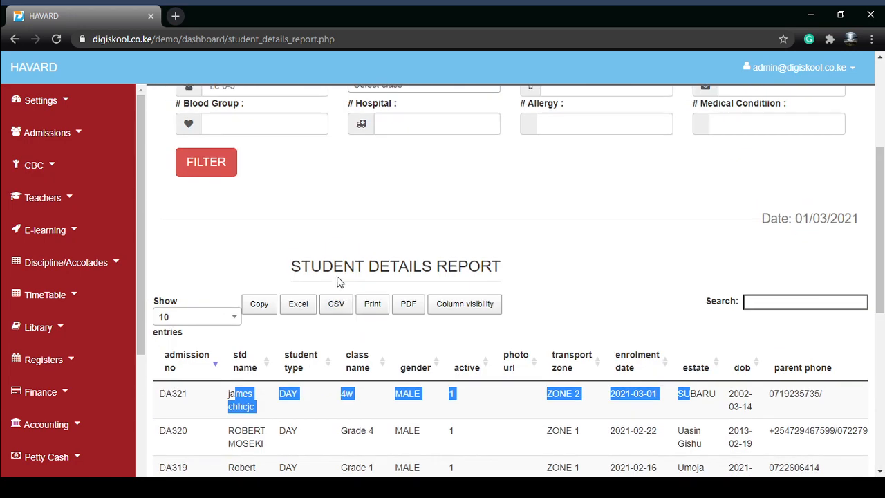
{"action": "scroll", "coordinate": [325, 255], "scroll_direction": "up", "scroll_amount": 2}
{"action": "scroll", "coordinate": [353, 290], "scroll_direction": "down", "scroll_amount": 5}
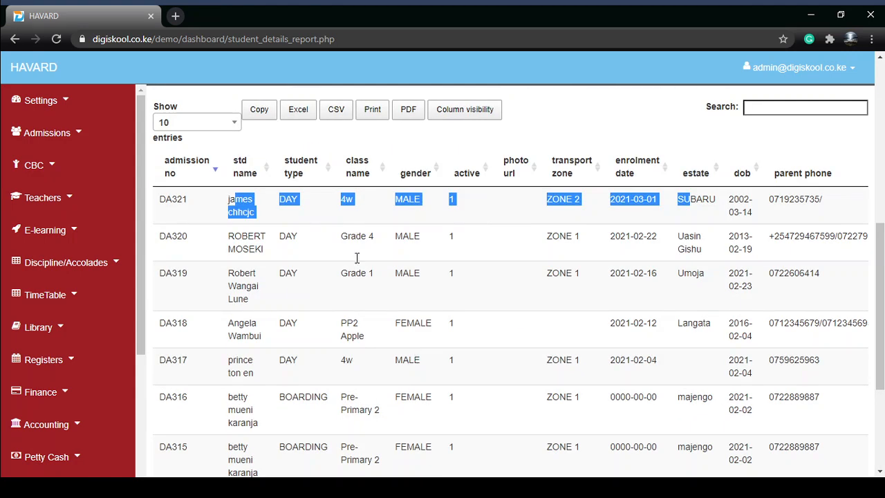
{"action": "scroll", "coordinate": [349, 242], "scroll_direction": "up", "scroll_amount": 2}
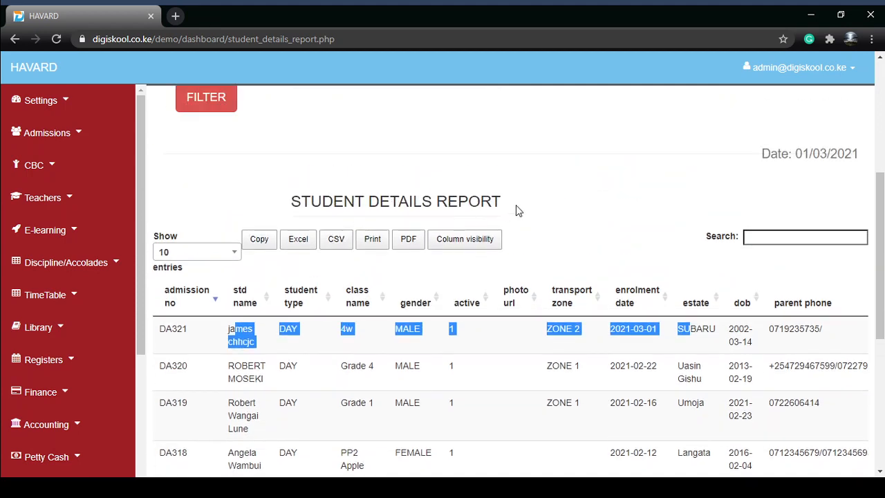
{"action": "scroll", "coordinate": [512, 208], "scroll_direction": "up", "scroll_amount": 3}
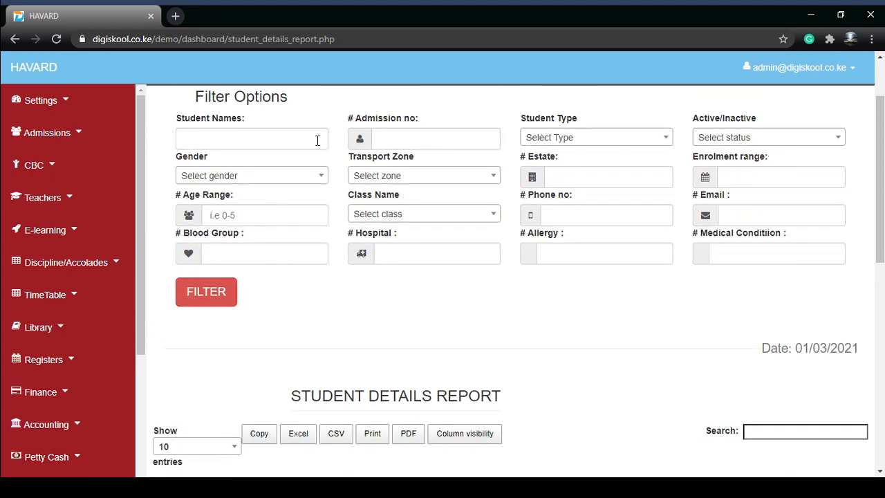
{"action": "left_click", "coordinate": [424, 136]}
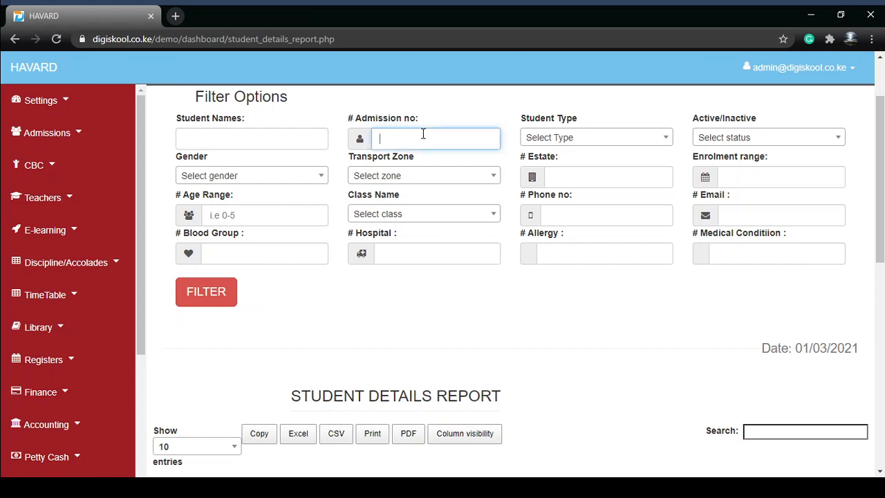
{"action": "left_click", "coordinate": [581, 145]}
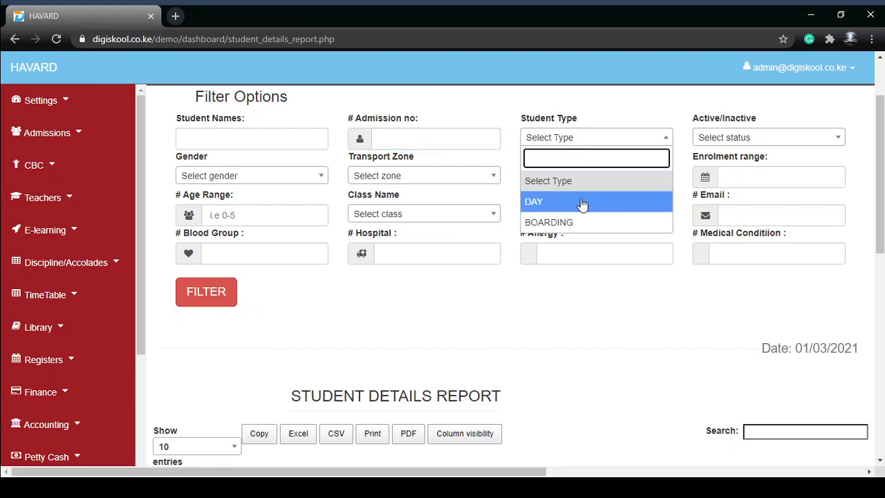
{"action": "left_click", "coordinate": [734, 136]}
{"action": "left_click", "coordinate": [740, 138]}
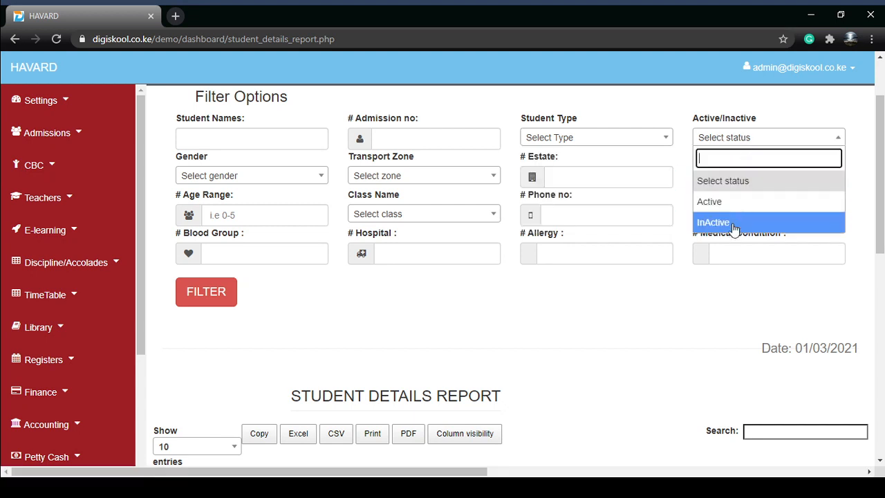
{"action": "left_click", "coordinate": [676, 195]}
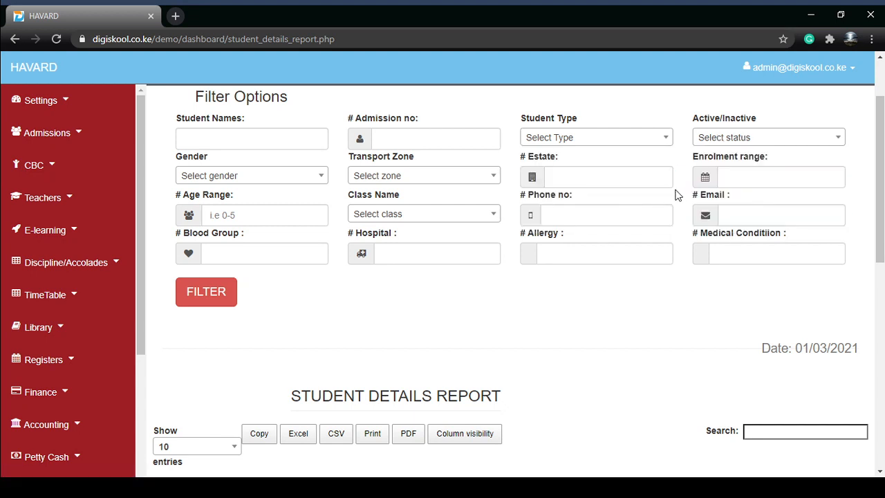
{"action": "left_click", "coordinate": [439, 179]}
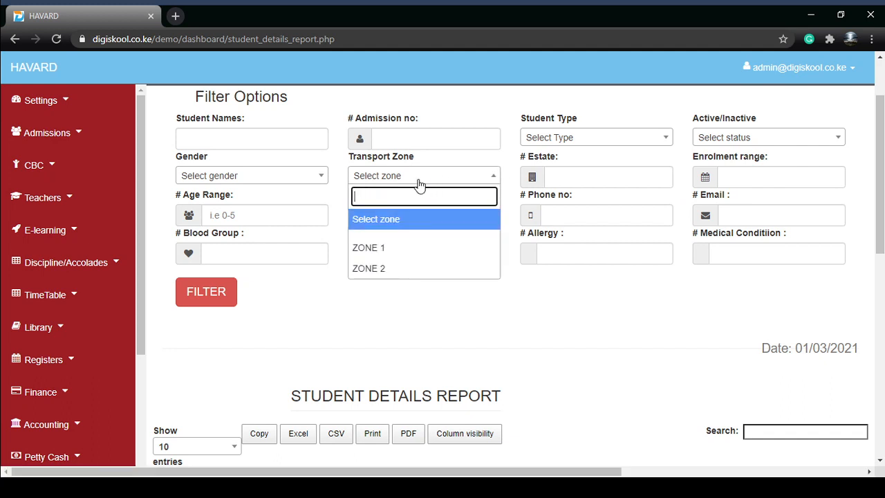
{"action": "left_click", "coordinate": [238, 177]}
{"action": "left_click", "coordinate": [413, 199]}
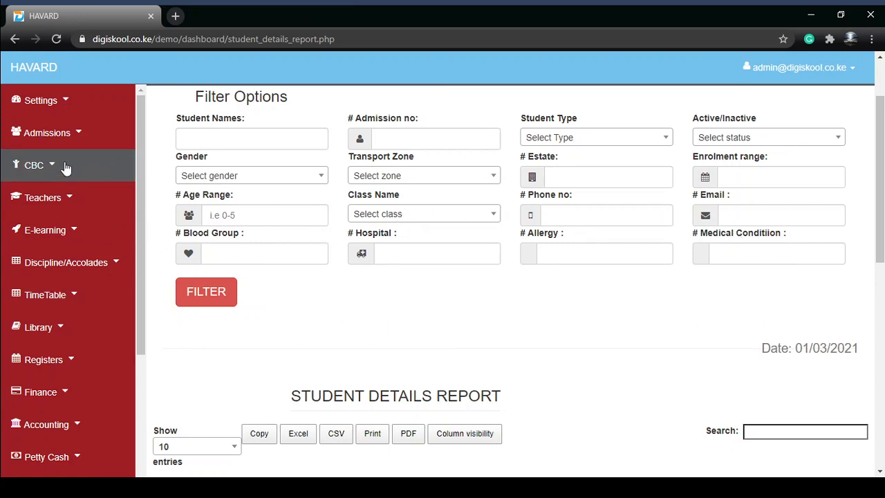
{"action": "left_click", "coordinate": [47, 137]}
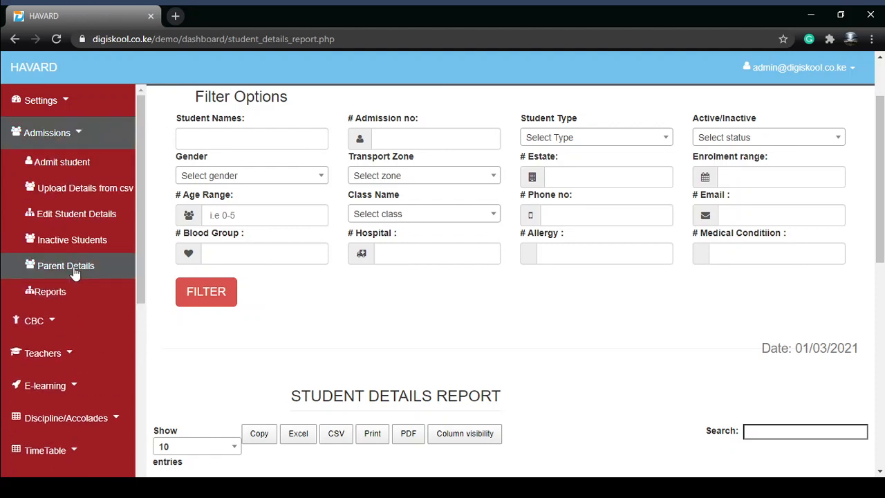
{"action": "left_click", "coordinate": [31, 141]}
{"action": "left_click", "coordinate": [31, 141]}
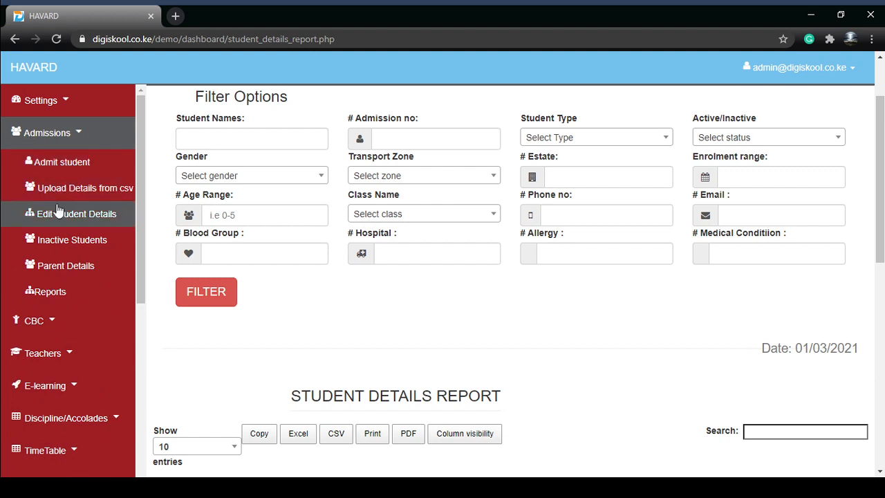
{"action": "left_click", "coordinate": [66, 135]}
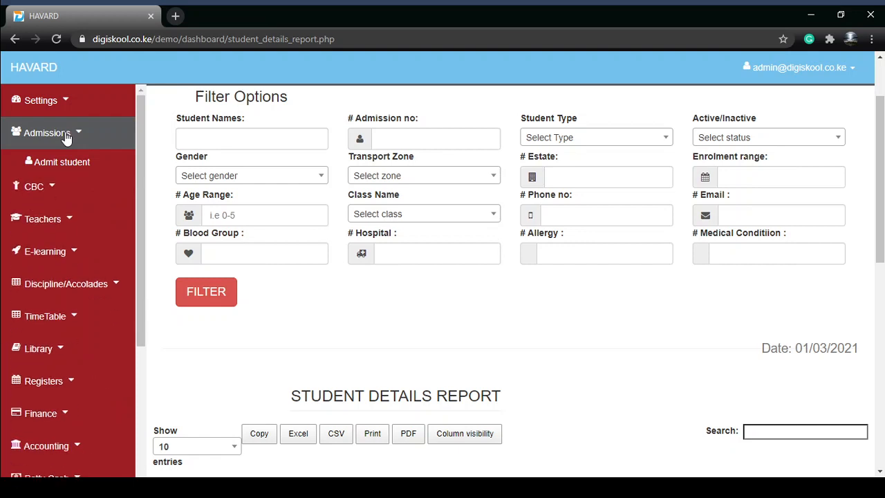
{"action": "left_click", "coordinate": [67, 135]}
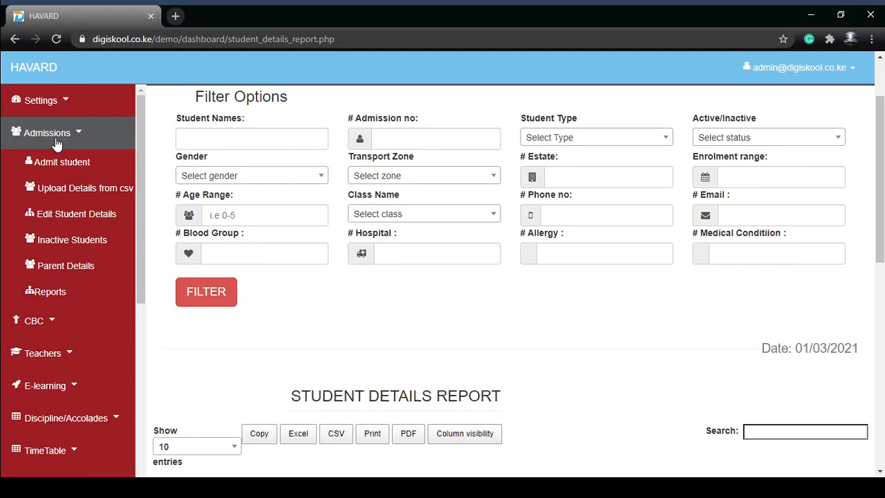
{"action": "left_click", "coordinate": [57, 141]}
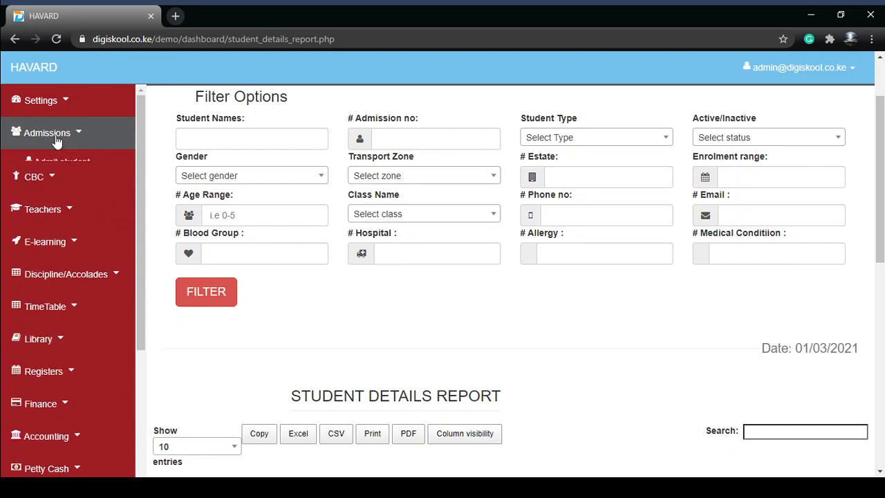
{"action": "left_click", "coordinate": [59, 142]}
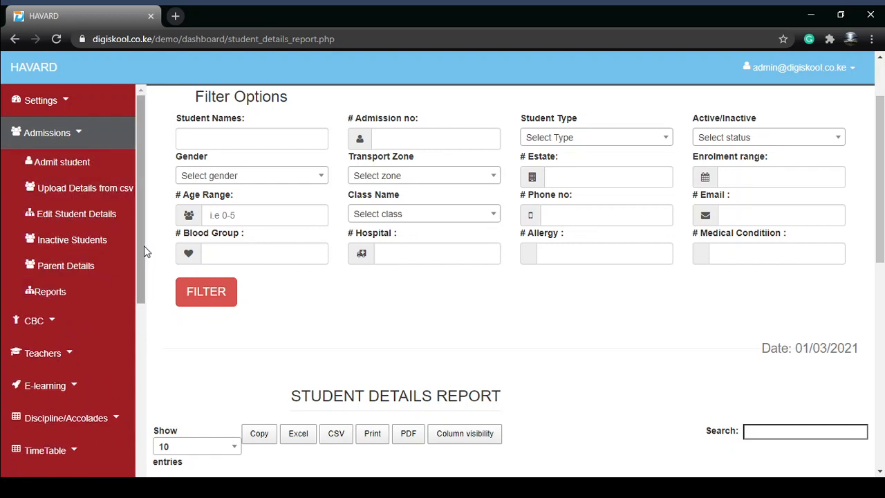
{"action": "left_click_drag", "start_coordinate": [143, 245], "coordinate": [143, 217]}
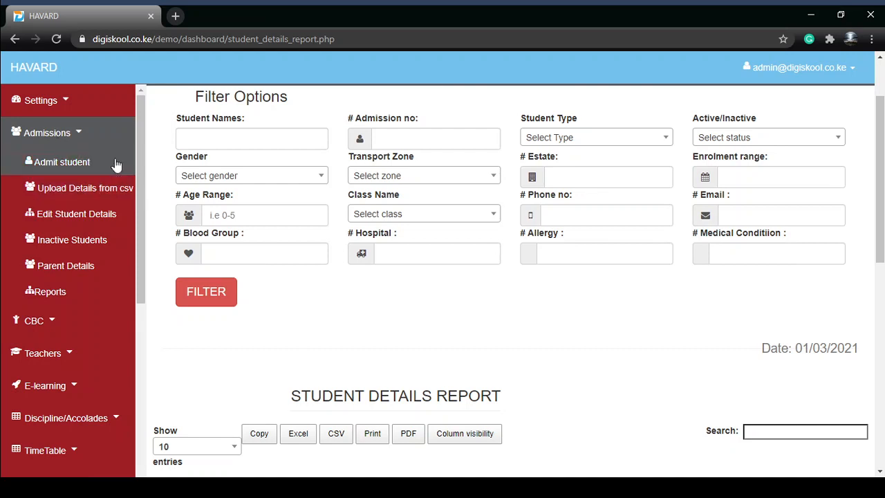
{"action": "left_click", "coordinate": [65, 142]}
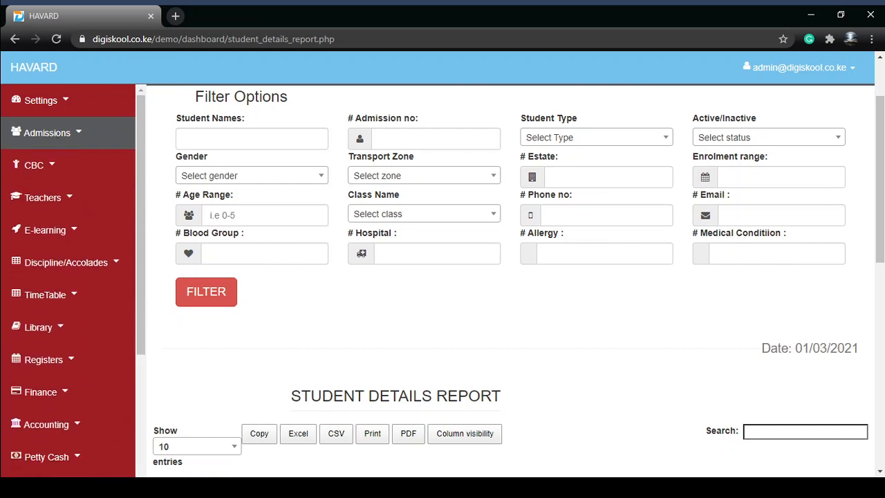